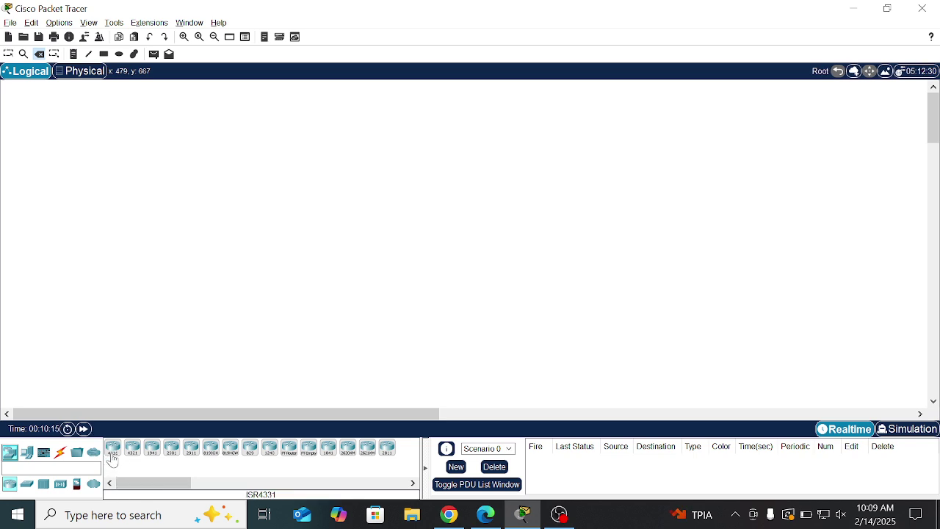
# Place three ISR4331 routers in the empty workspace, with the middle one higher than the two outer ones
pyautogui.click(112, 453)
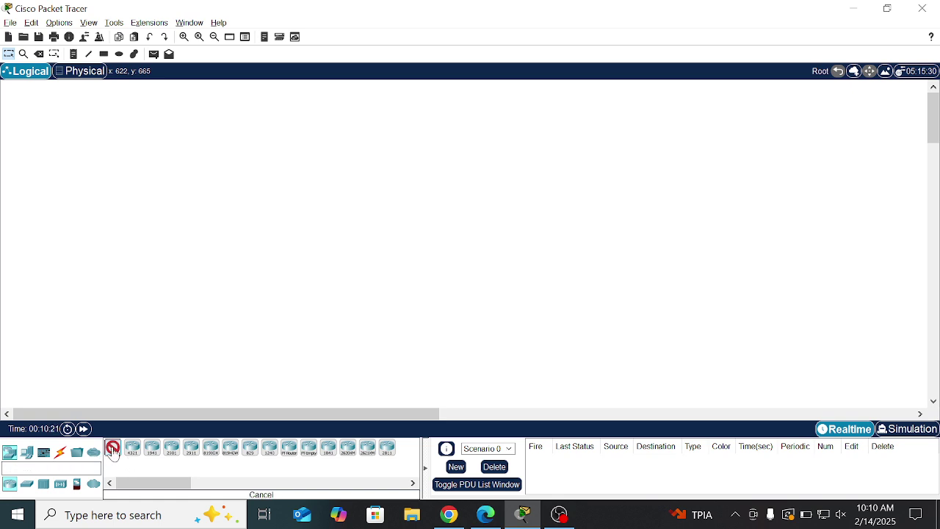
pyautogui.click(113, 452)
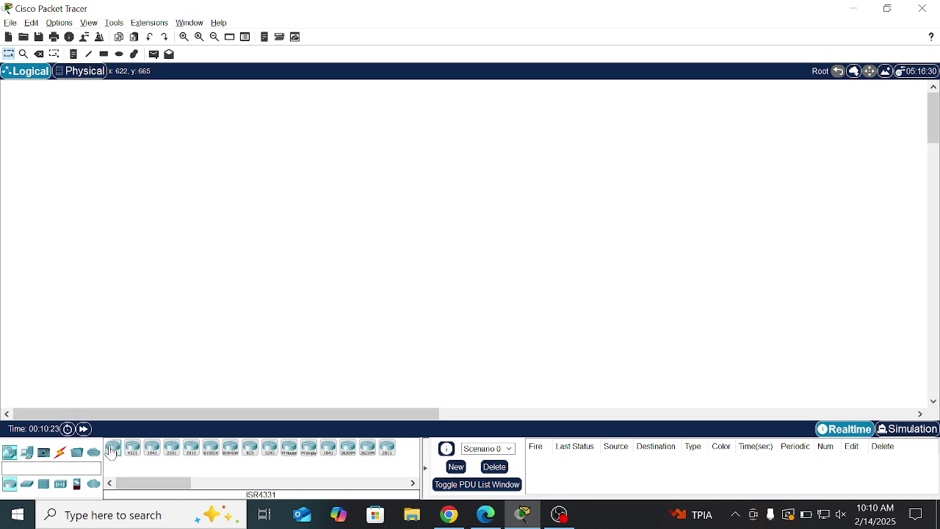
pyautogui.click(113, 450)
pyautogui.click(270, 208)
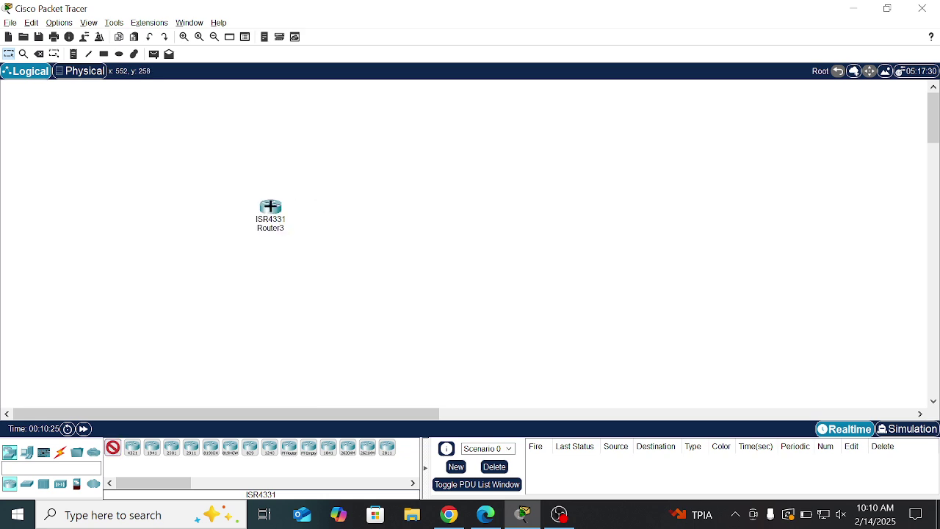
pyautogui.click(393, 149)
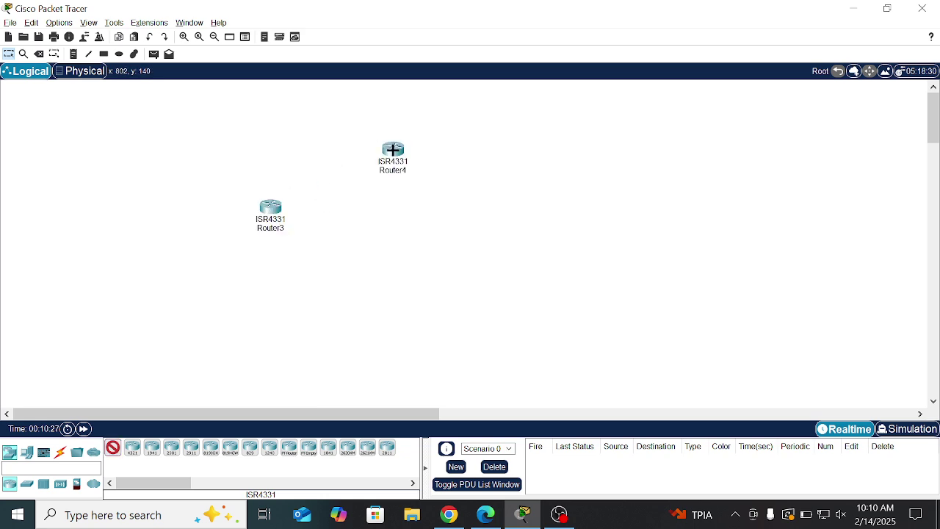
pyautogui.click(557, 206)
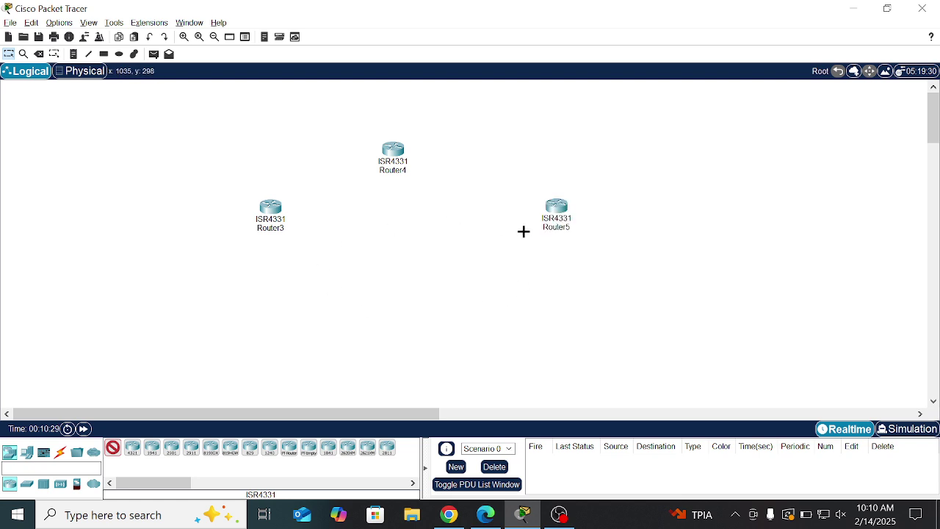
# Add two PCs, one below Router3 and one below Router5
pyautogui.click(27, 452)
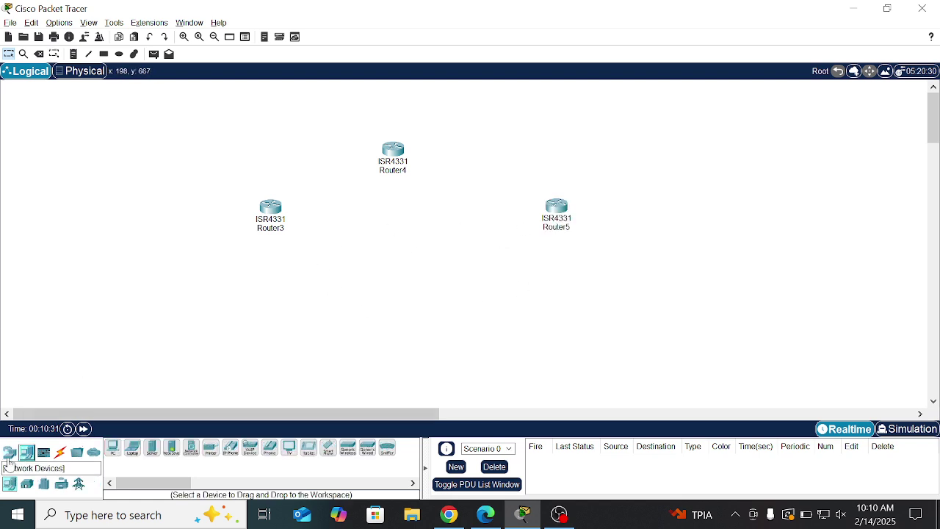
pyautogui.click(112, 450)
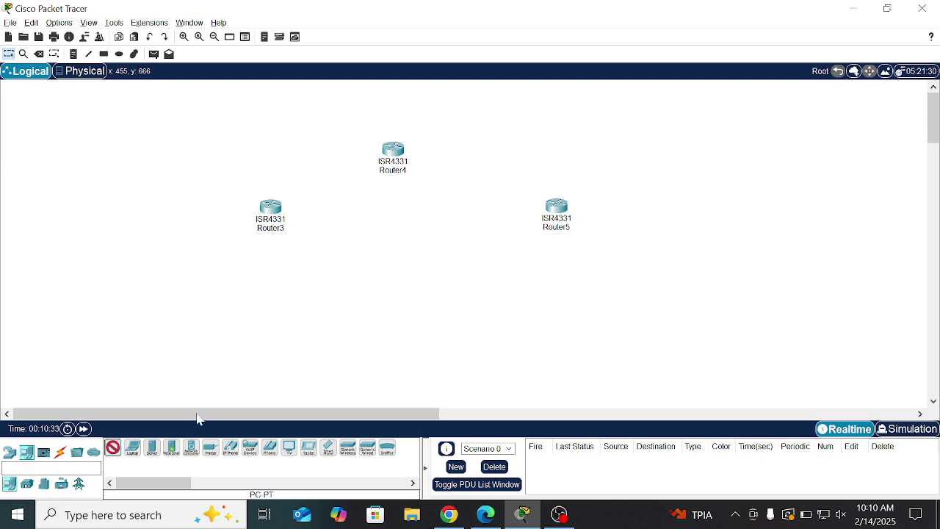
pyautogui.click(271, 346)
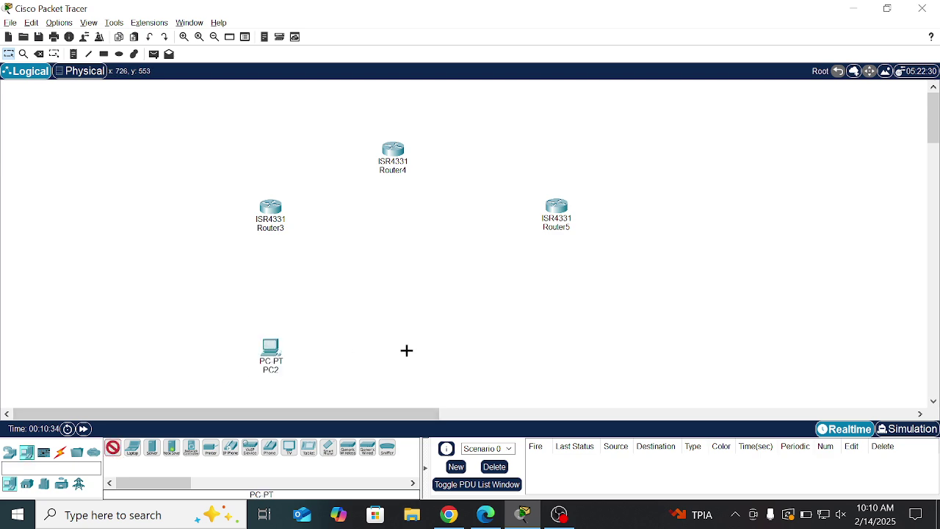
pyautogui.click(560, 358)
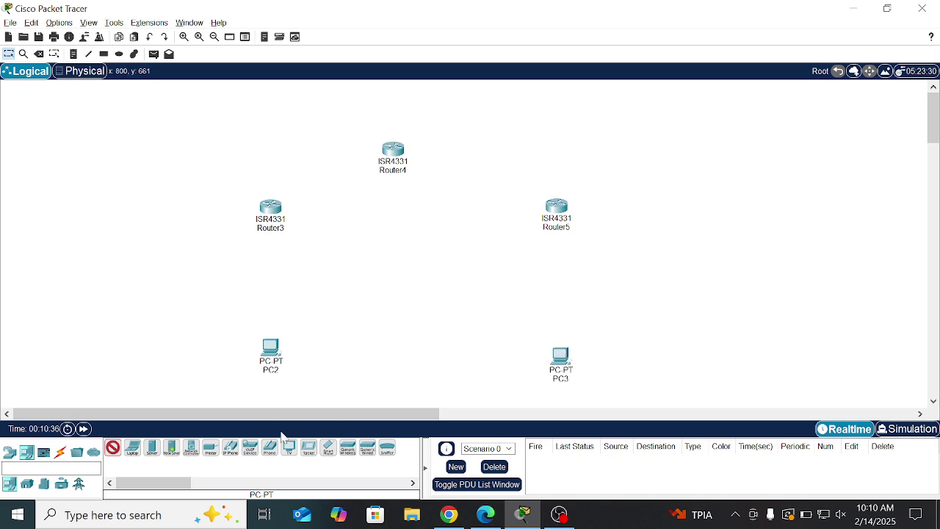
# Cable PC2 to Router3 and PC3 to Router5 using the automatically chosen connection type
pyautogui.click(60, 452)
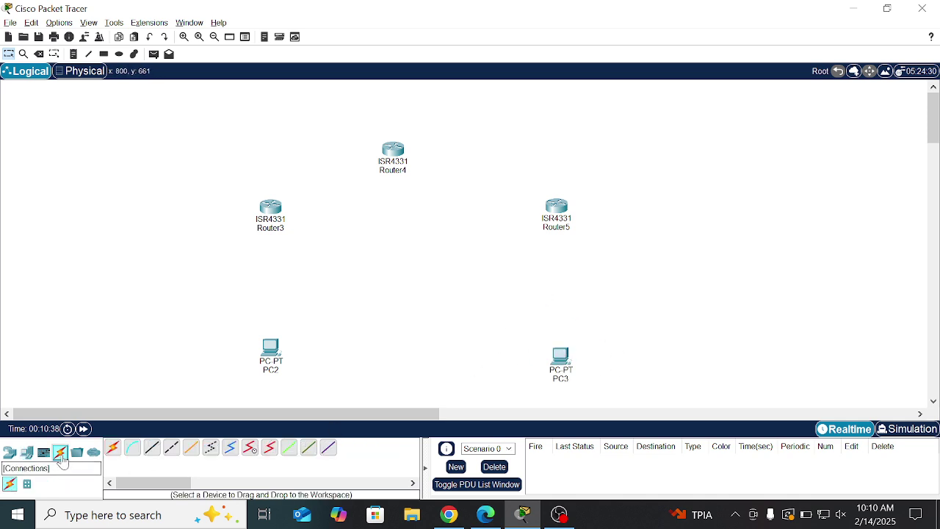
pyautogui.click(113, 450)
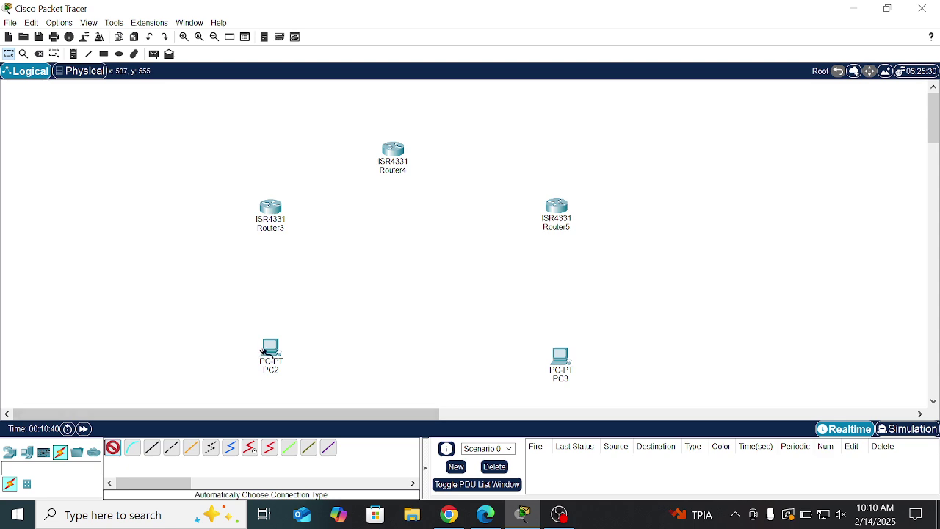
pyautogui.click(271, 350)
pyautogui.click(270, 213)
pyautogui.click(560, 358)
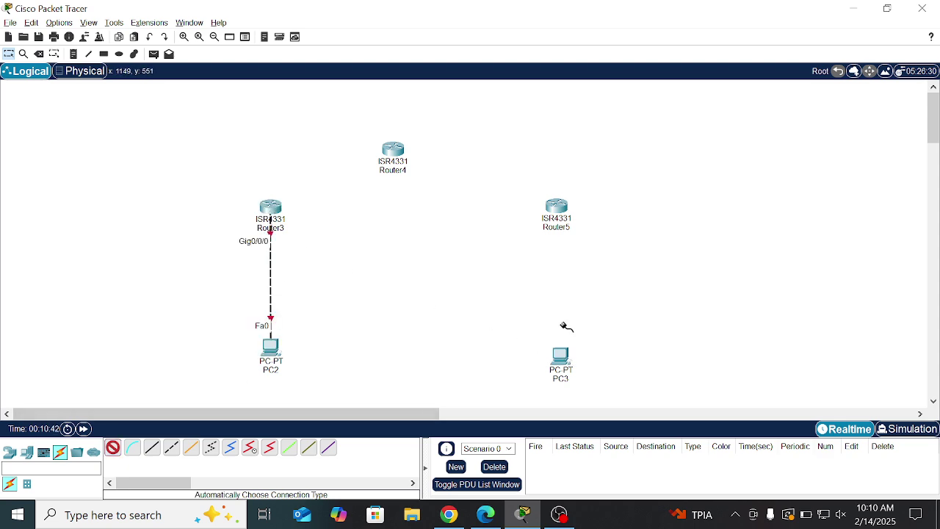
pyautogui.click(557, 211)
# Link Router3 to Router4 and Router4 to Router5 with automatically chosen cables
pyautogui.click(270, 215)
pyautogui.click(393, 151)
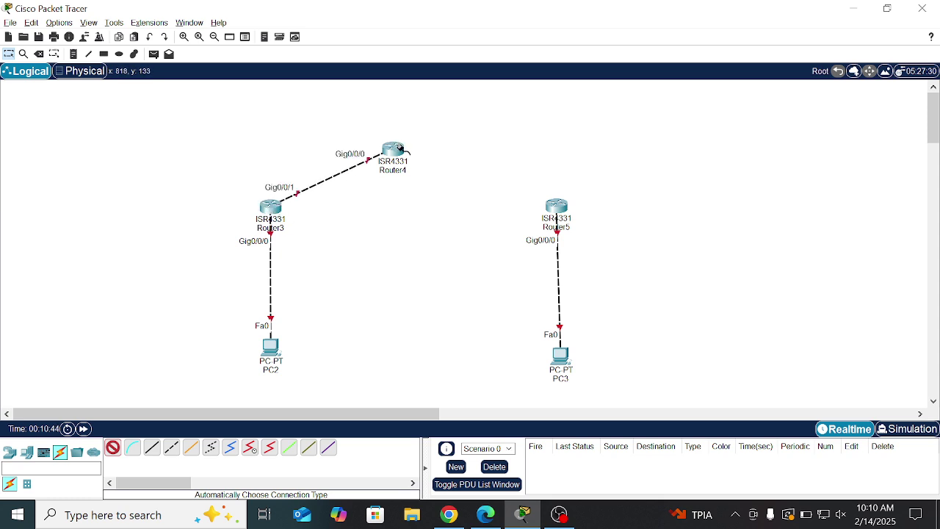
pyautogui.click(393, 151)
pyautogui.click(553, 211)
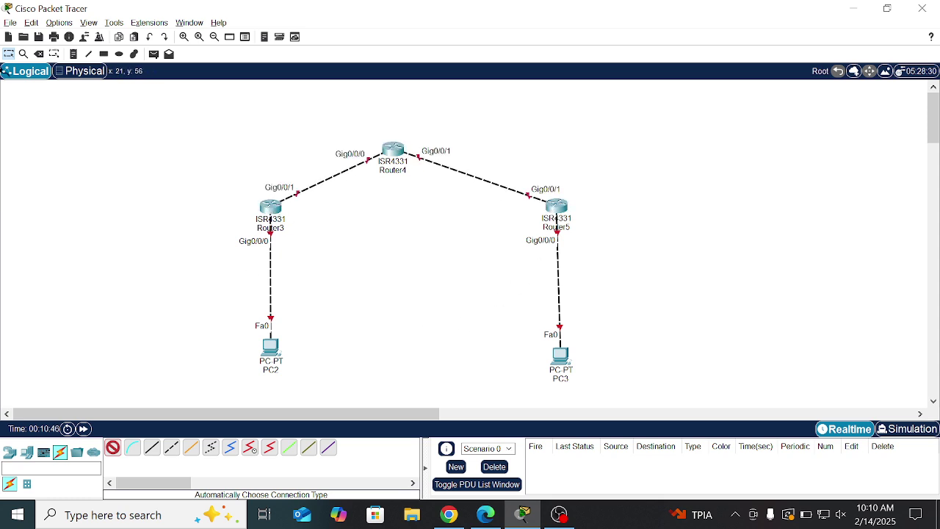
# Tidy the topology by shifting both PCs slightly upward and centring Router4 higher between the other routers
pyautogui.moveTo(273, 357); pyautogui.dragTo(271, 349)
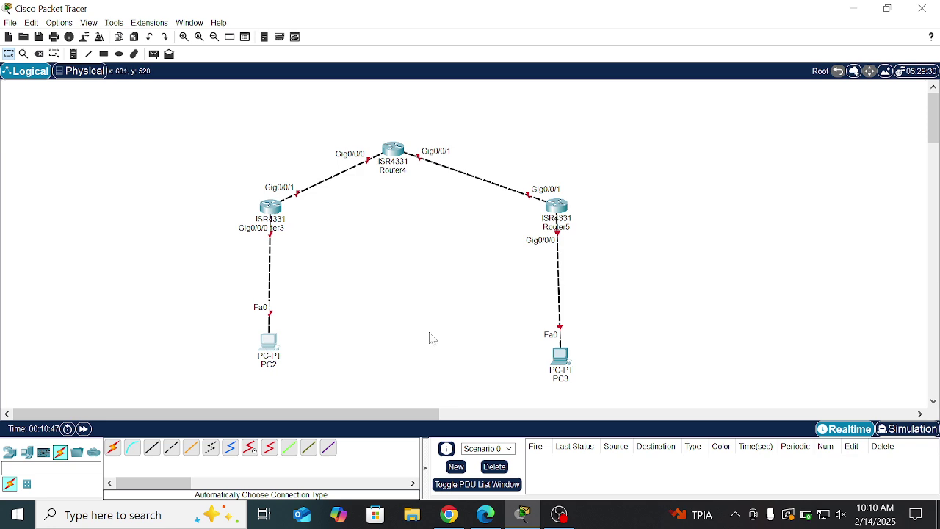
pyautogui.moveTo(560, 345); pyautogui.dragTo(560, 333)
pyautogui.moveTo(392, 155); pyautogui.dragTo(404, 145)
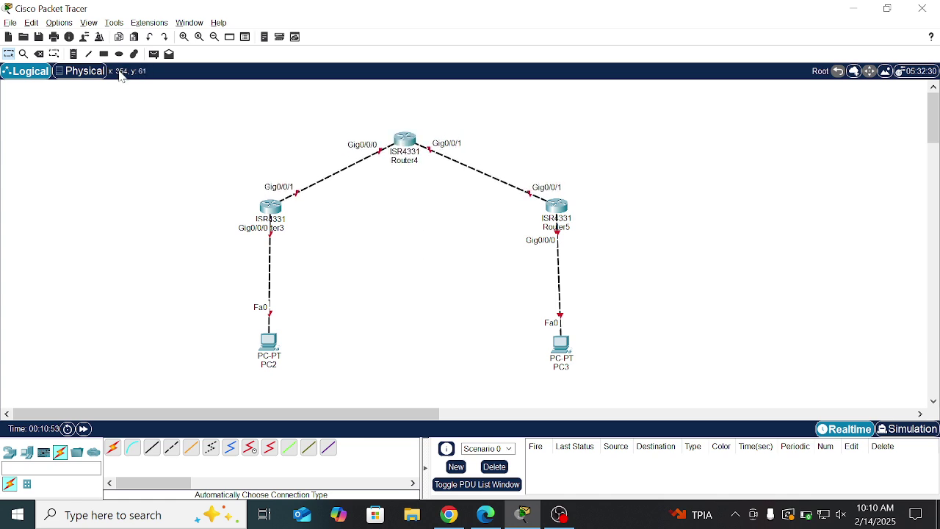
# Draw a light-green filled rectangle behind Router3 and PC2, reaching across to the middle of Router4
pyautogui.click(103, 54)
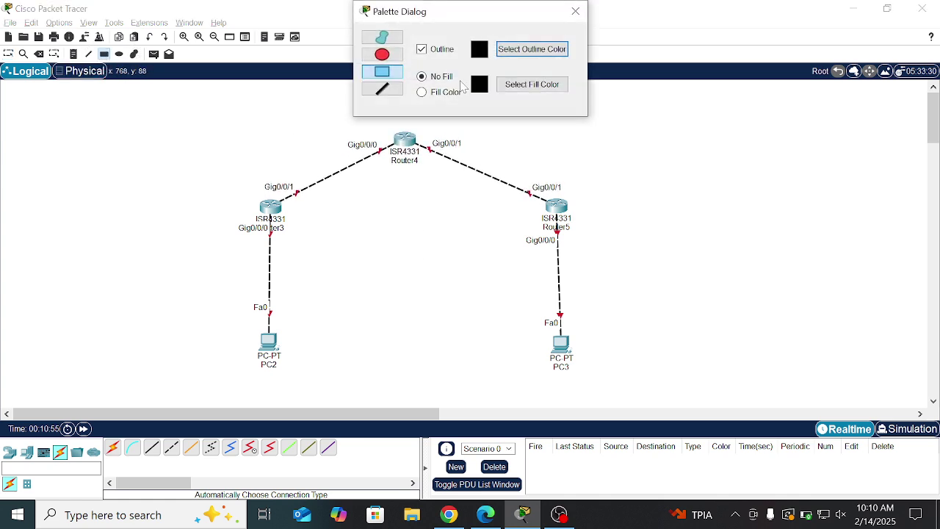
pyautogui.click(576, 12)
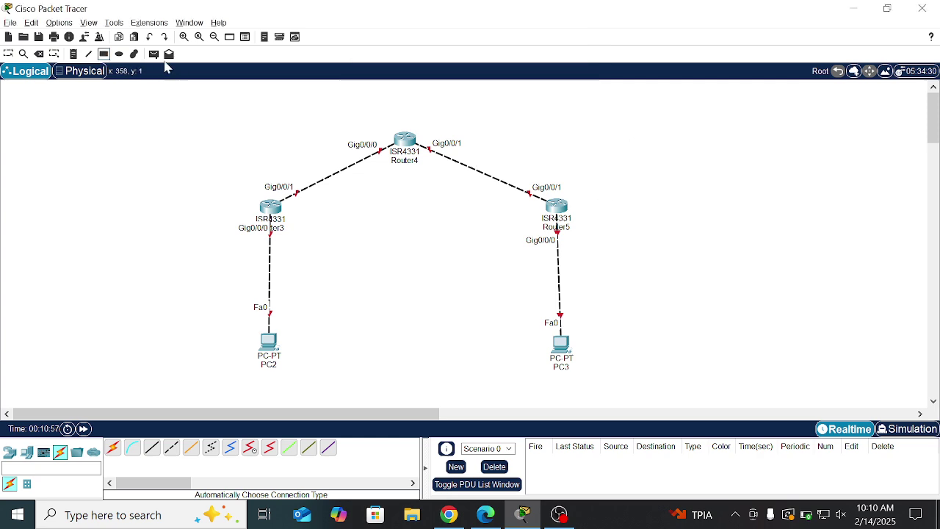
pyautogui.click(104, 54)
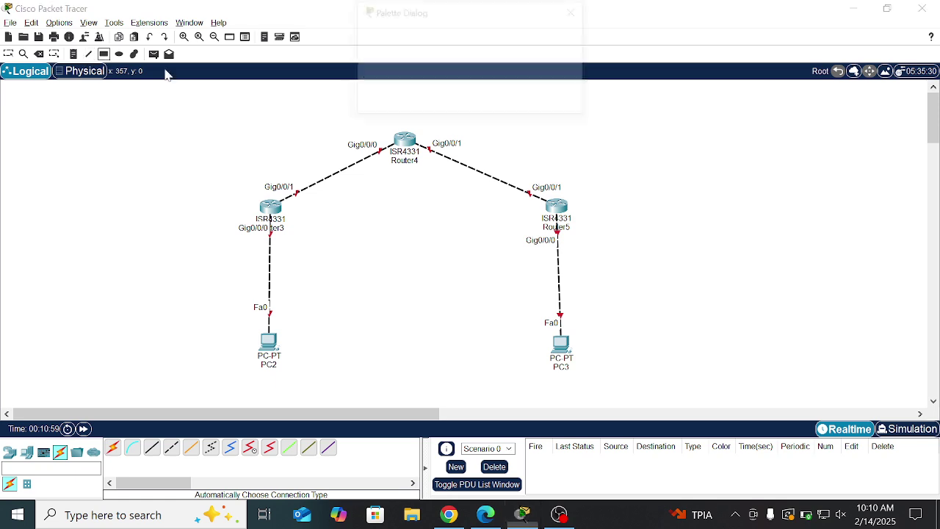
pyautogui.click(445, 92)
pyautogui.click(514, 83)
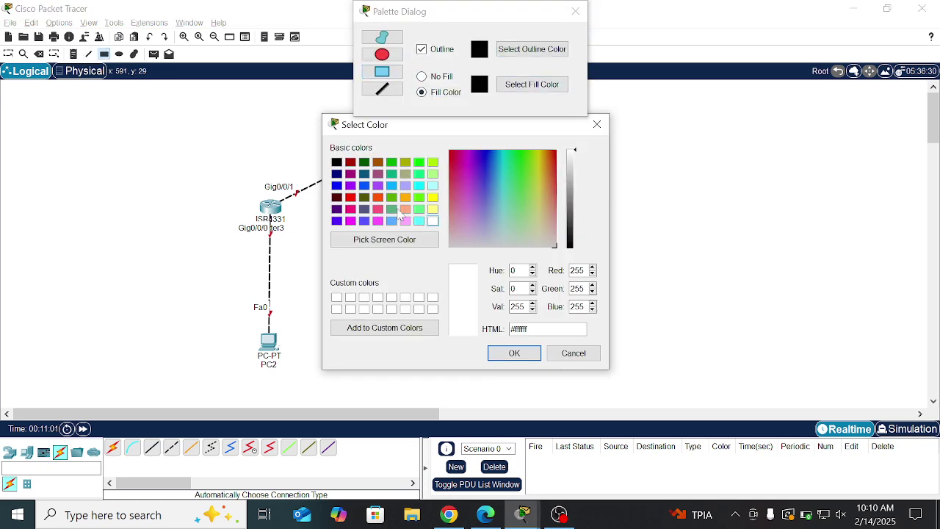
pyautogui.click(419, 209)
pyautogui.click(514, 353)
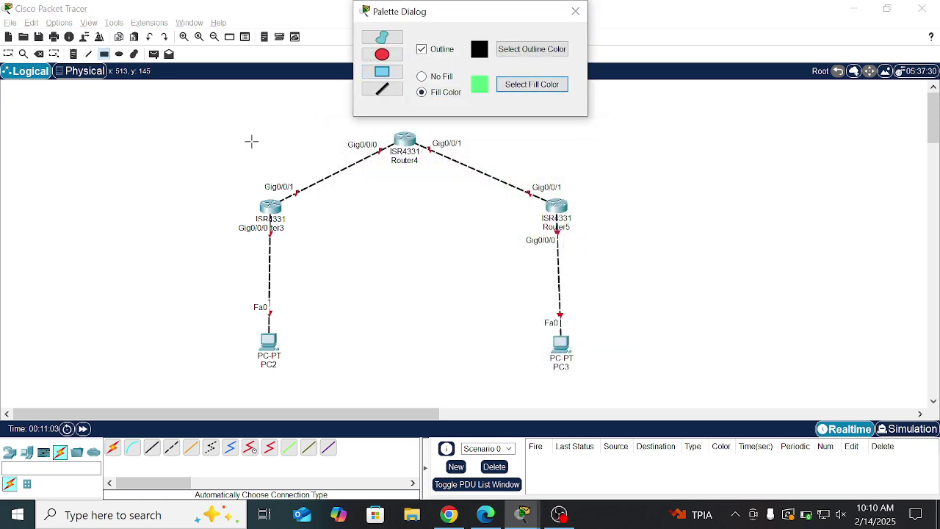
pyautogui.moveTo(222, 95); pyautogui.dragTo(407, 382)
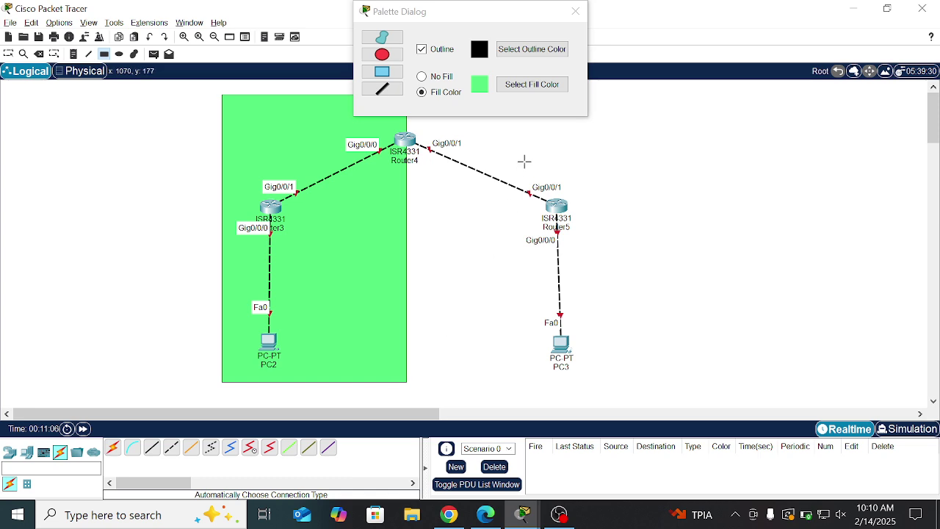
# Draw a rectangle filled with #00aaff behind Router5 and PC3, adjoining the green area at Router4, and close the drawing palette
pyautogui.click(518, 88)
pyautogui.click(418, 185)
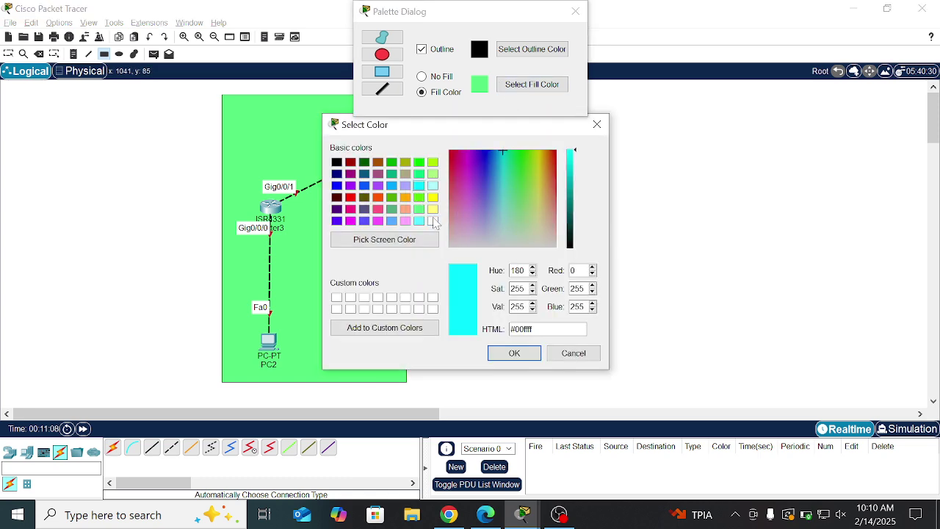
pyautogui.click(392, 186)
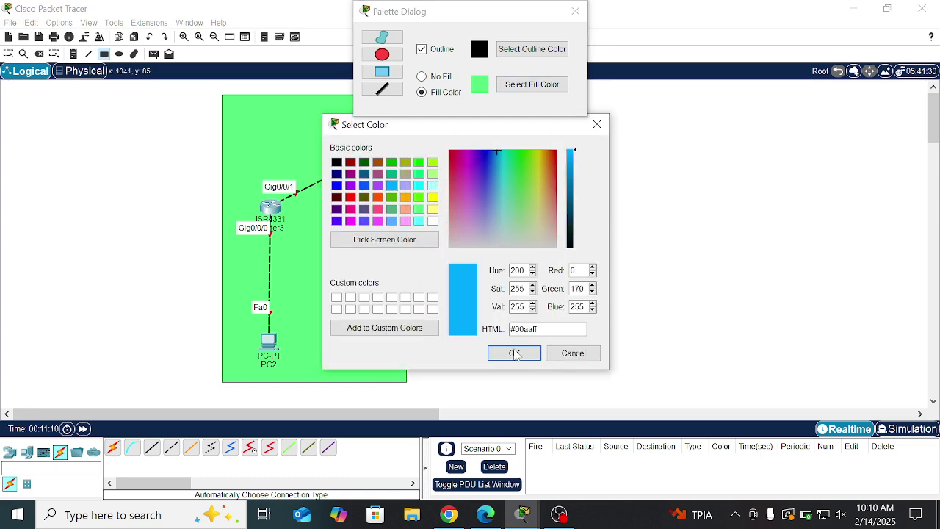
pyautogui.click(515, 353)
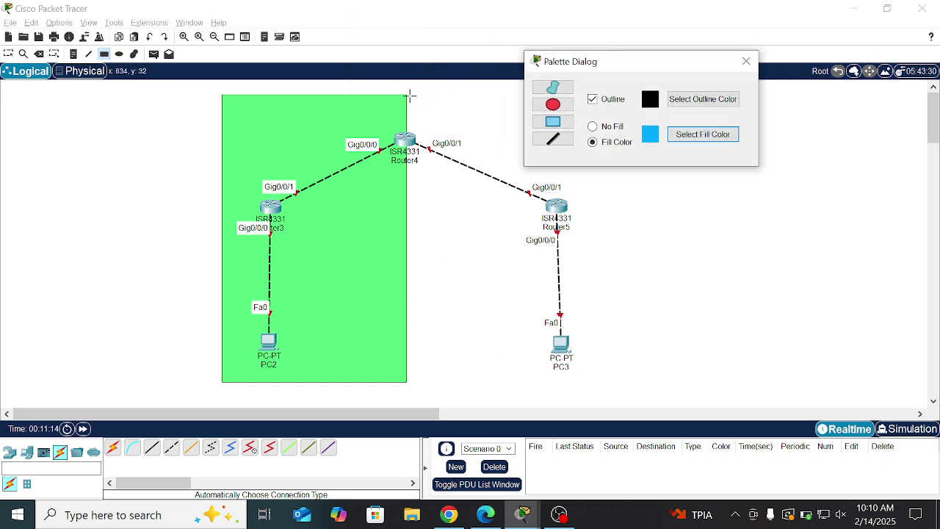
pyautogui.moveTo(407, 93); pyautogui.dragTo(604, 382)
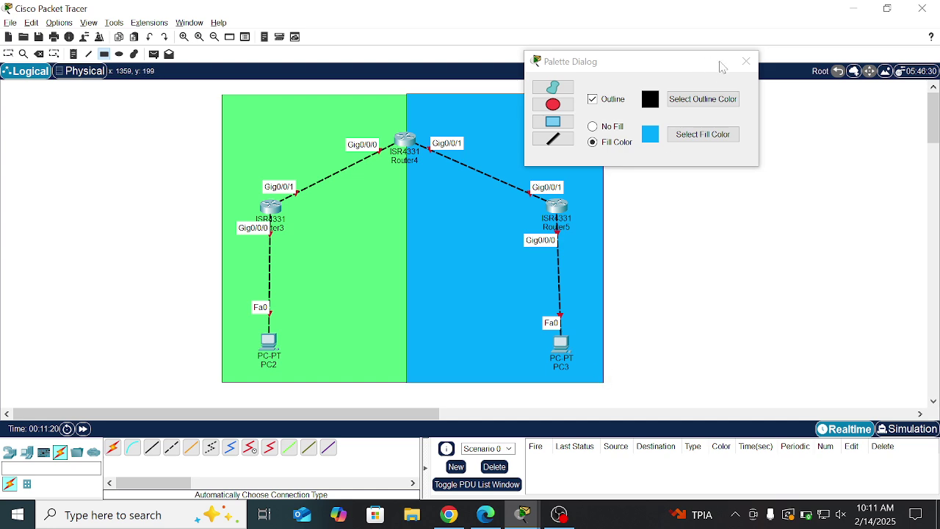
pyautogui.click(747, 61)
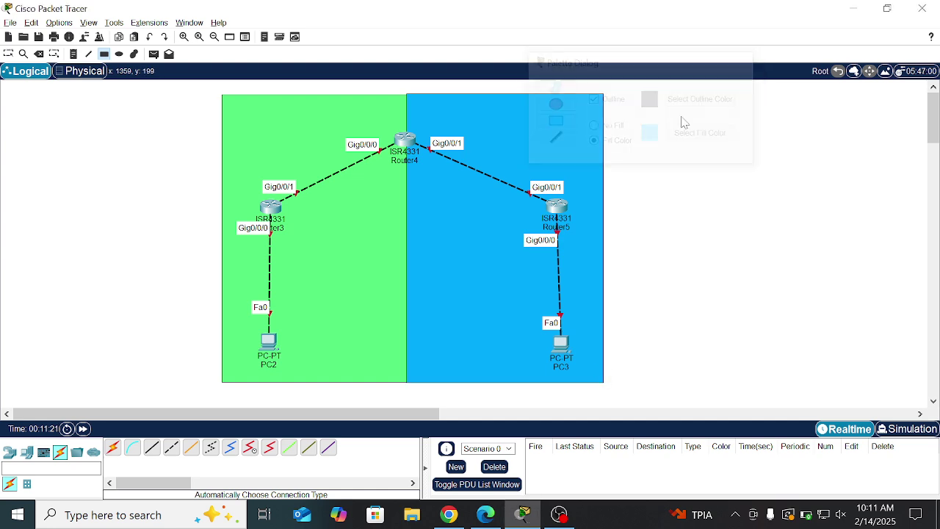
# Add a two-line note reading "EIGRP 100" and "192.168.10.0/24" in the green area's upper-left corner
pyautogui.click(74, 54)
pyautogui.click(225, 107)
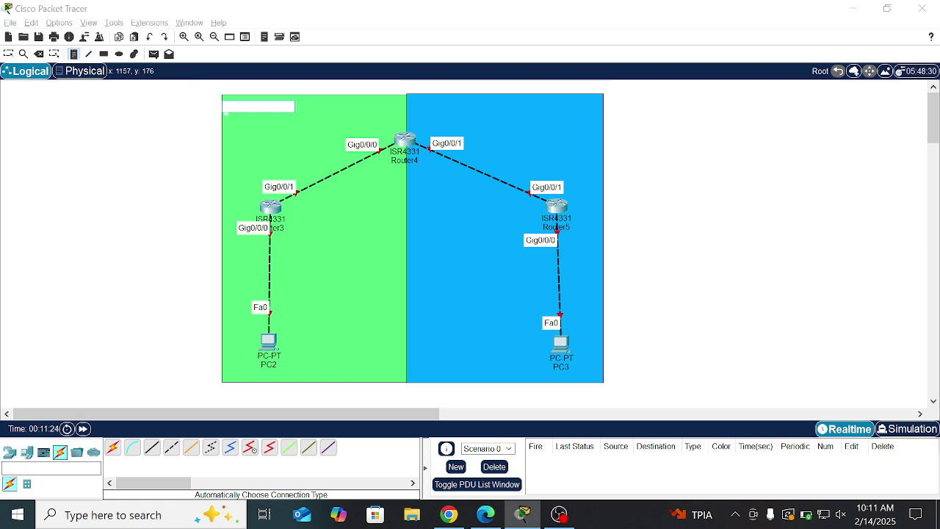
pyautogui.write('EIGRP 100')
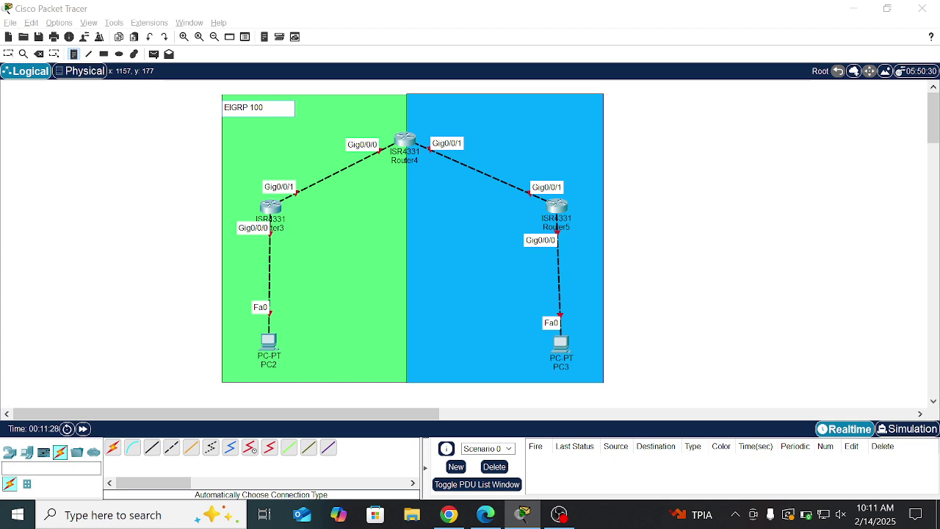
pyautogui.press('Return')
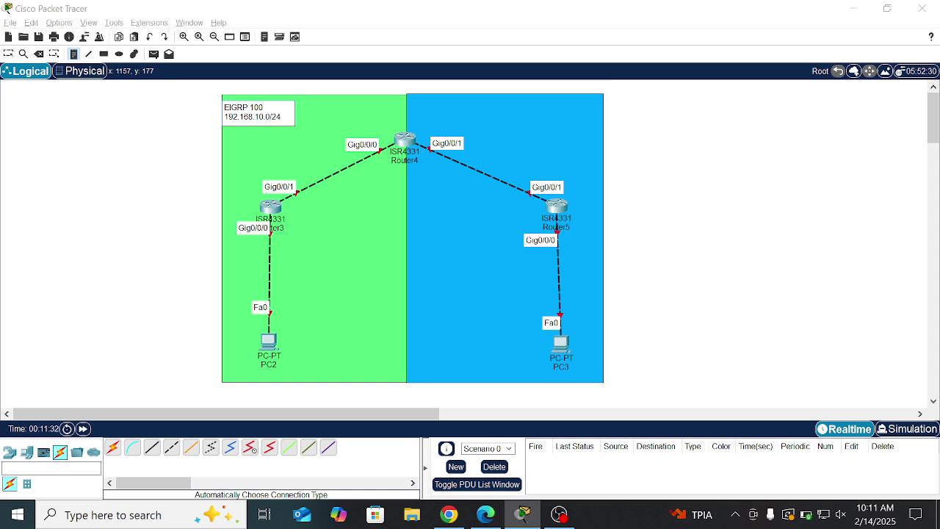
# Add a two-line note reading "OSPF 200" and "192.168.20.0/24" in the blue area's upper-right part
pyautogui.click(536, 115)
pyautogui.write('OSPF 200')
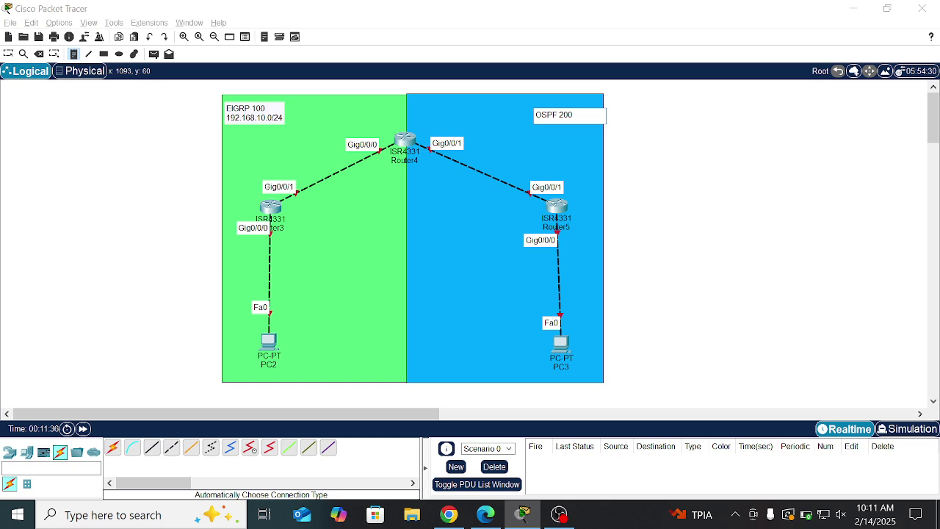
pyautogui.press('Return')
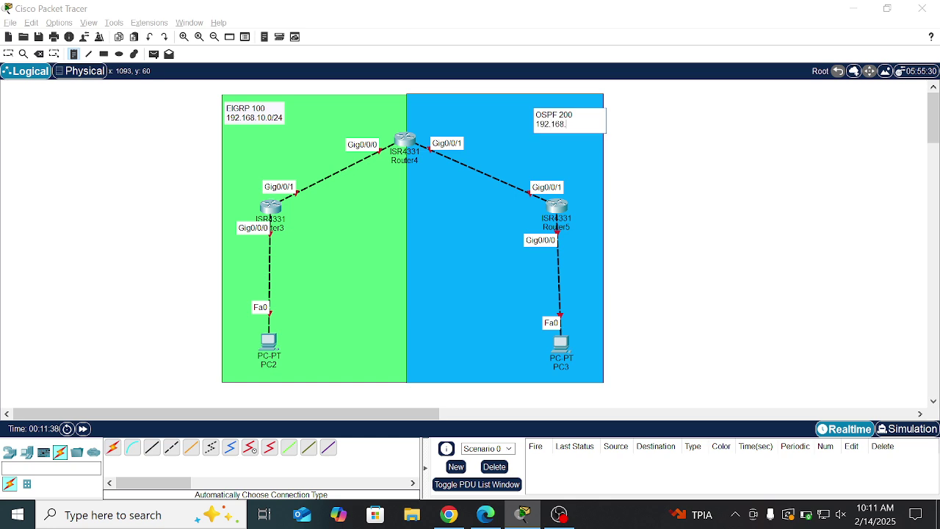
pyautogui.write('192.168.20.0/24')
# Nudge the EIGRP 100 and OSPF 200 notes so they sit neatly inside the upper corners of their coloured areas
pyautogui.click(9, 54)
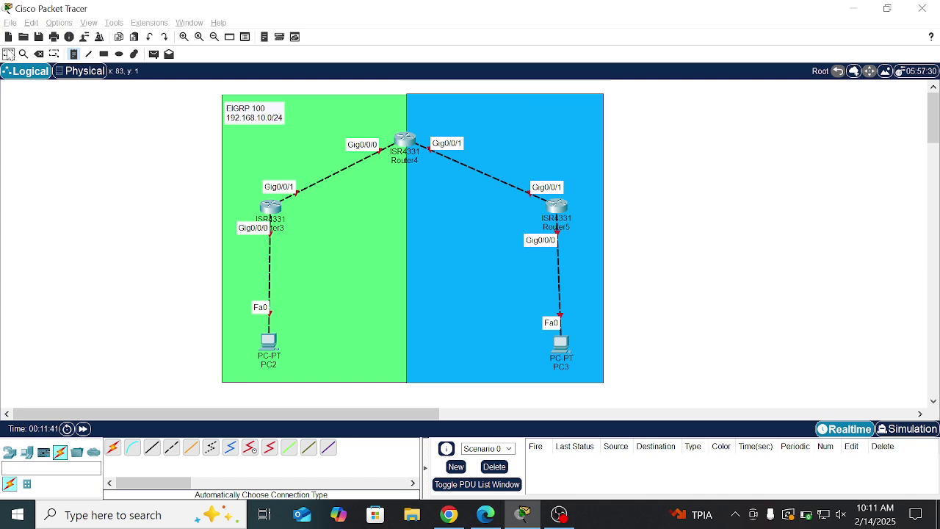
pyautogui.click(254, 118)
pyautogui.moveTo(255, 119); pyautogui.dragTo(257, 118)
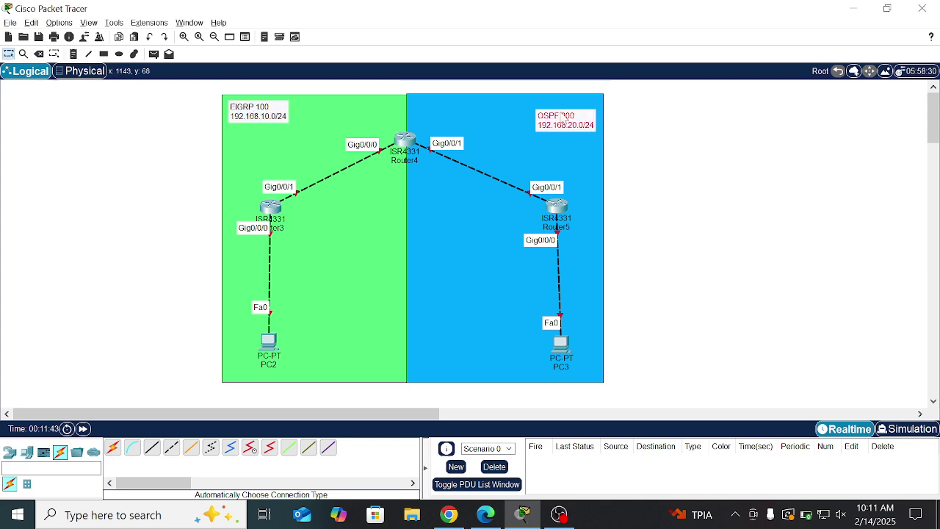
pyautogui.moveTo(562, 120); pyautogui.dragTo(562, 109)
pyautogui.click(410, 225)
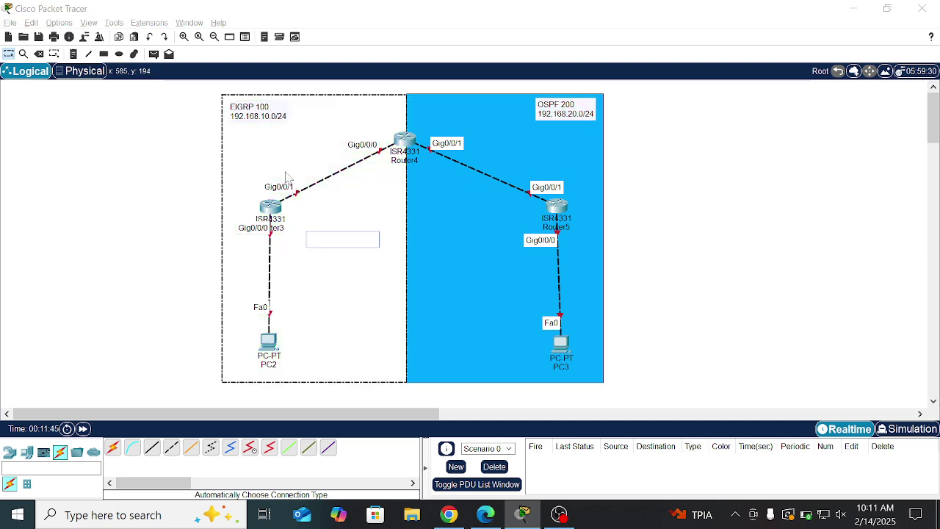
# Add a note "10.10.10.1-2" below the Router3–Router4 link and a note "20.20.20.1.2" below the Router4–Router5 link
pyautogui.click(314, 176)
pyautogui.click(74, 55)
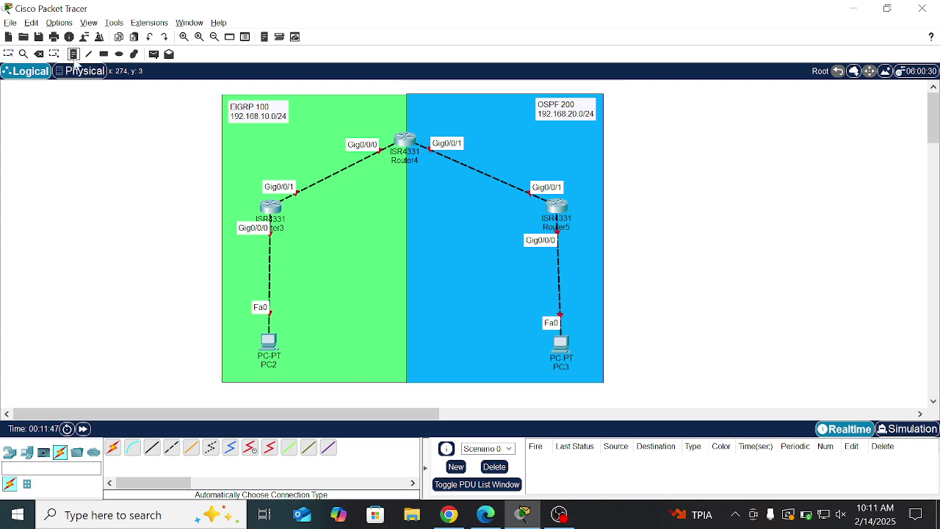
pyautogui.click(339, 188)
pyautogui.write('10.10.10.1-2')
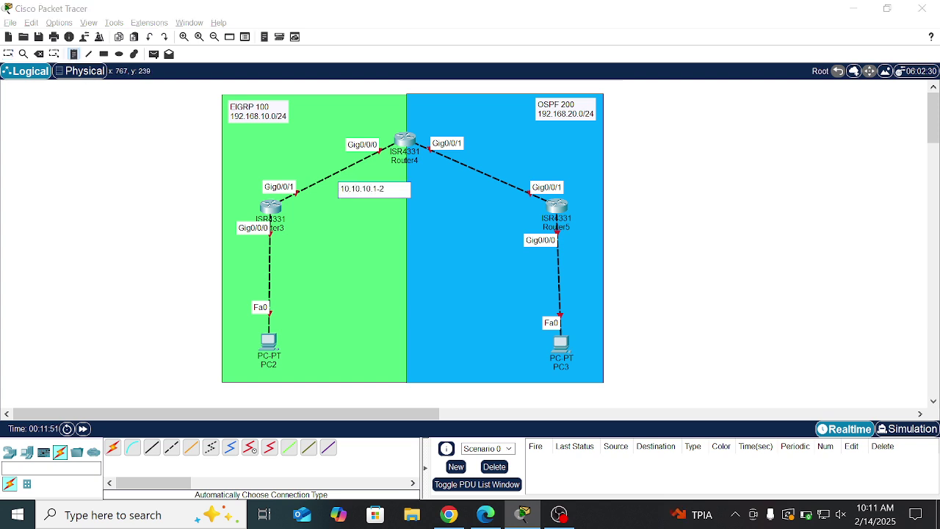
pyautogui.click(427, 189)
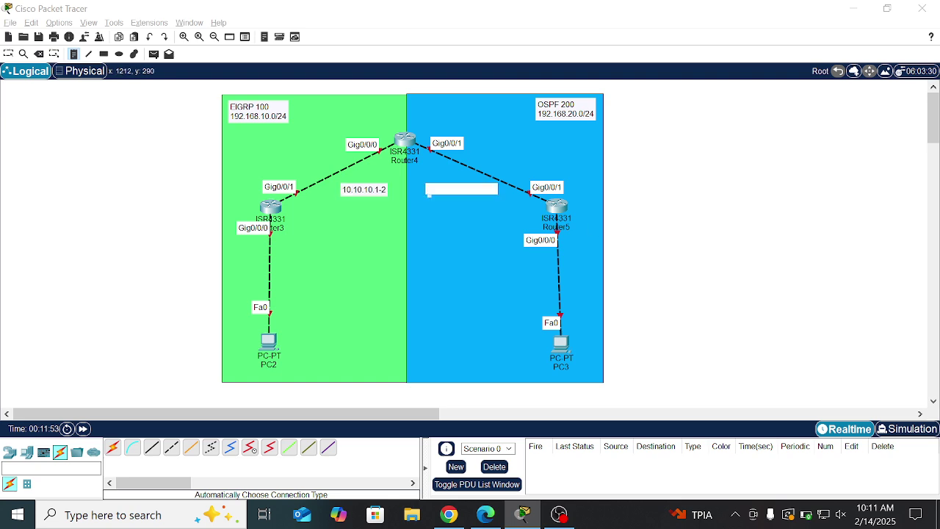
pyautogui.write('20.20.20.1.')
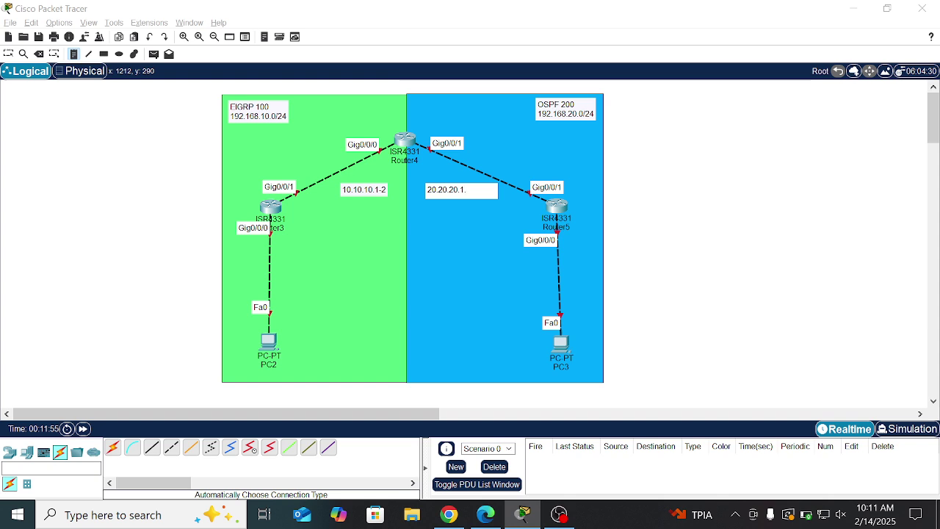
pyautogui.write('2')
pyautogui.click(161, 194)
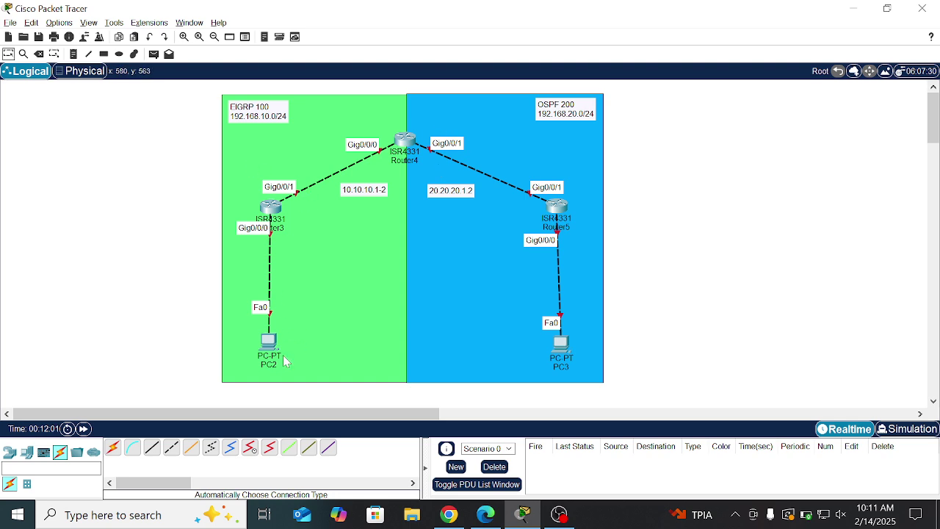
# Nudge the green EIGRP rectangle slightly so it stays aligned beside the blue OSPF area
pyautogui.moveTo(277, 348); pyautogui.dragTo(279, 350)
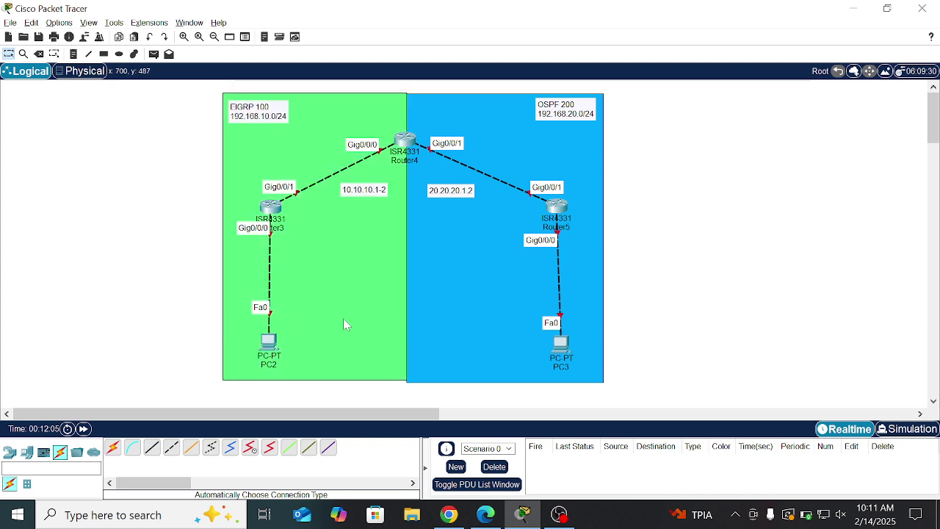
pyautogui.click(345, 324)
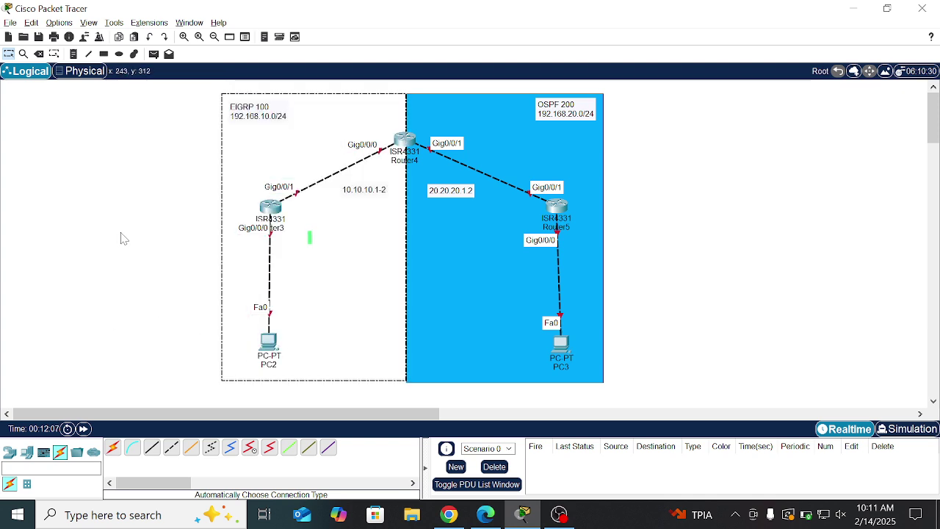
# Open Router3's command line, decline the initial configuration dialog, and enter global configuration mode from the terminal
pyautogui.click(271, 208)
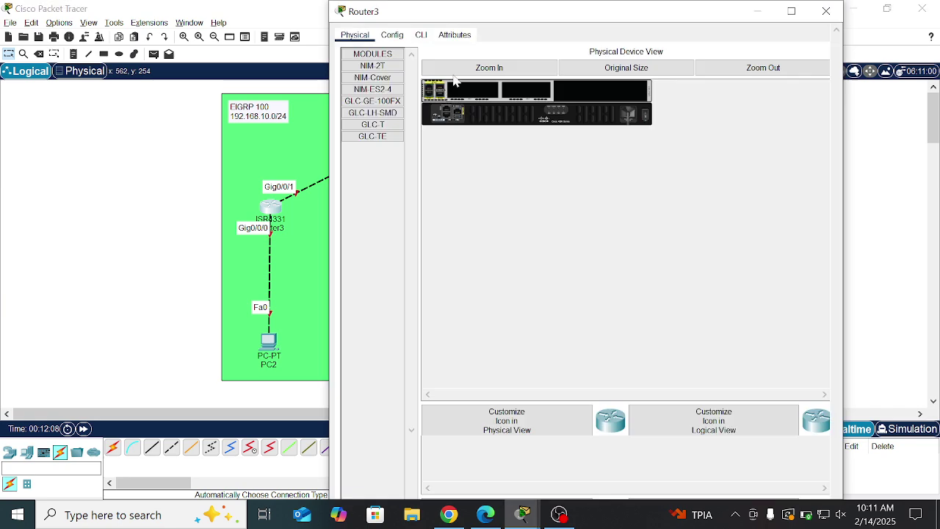
pyautogui.click(422, 35)
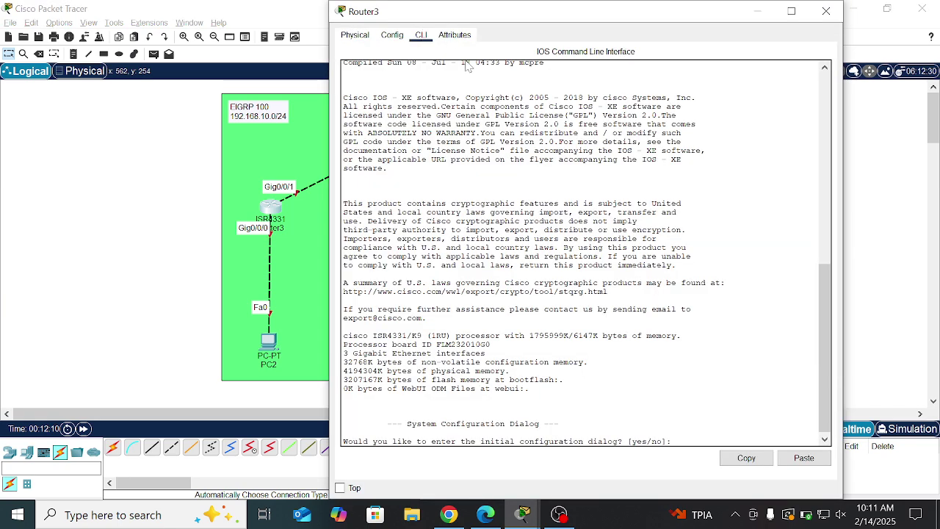
pyautogui.write('no')
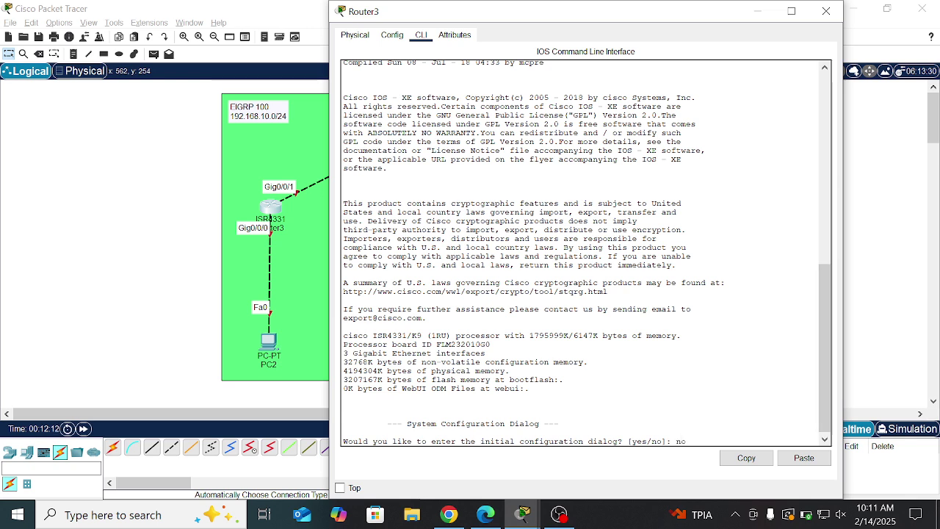
pyautogui.press('Return')
pyautogui.press('Return')
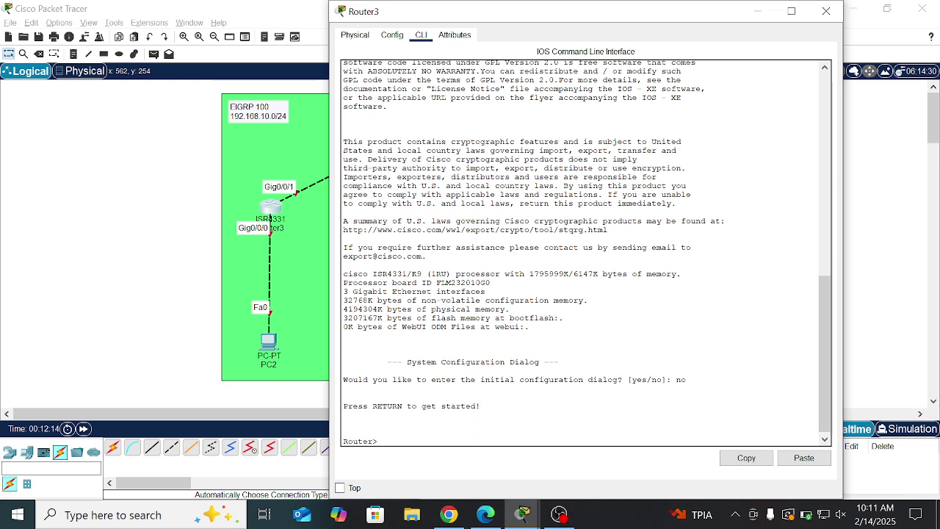
pyautogui.write('enable')
pyautogui.press('Return')
pyautogui.write('c')
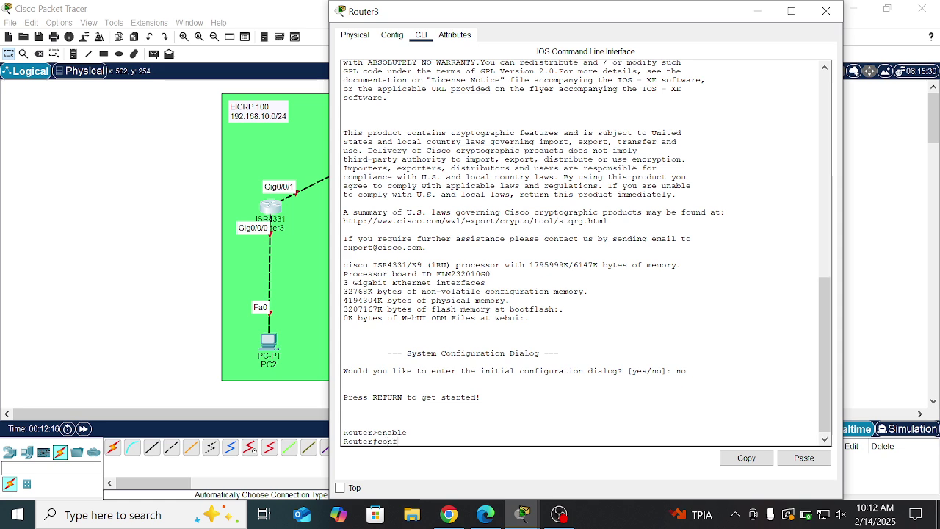
pyautogui.write('onf')
pyautogui.press('Return')
pyautogui.press('Return')
pyautogui.press('Return')
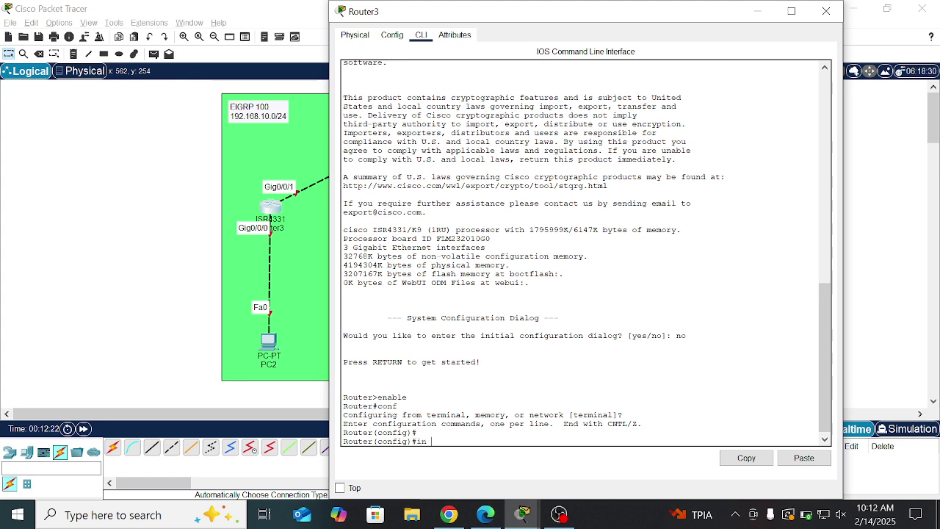
# Select Router3's interface range gig0/0/0-1 and enable both interfaces with no shutdown
pyautogui.press('BackSpace')
pyautogui.press('BackSpace')
pyautogui.press('BackSpace')
pyautogui.write('ig0/0')
pyautogui.press('Return')
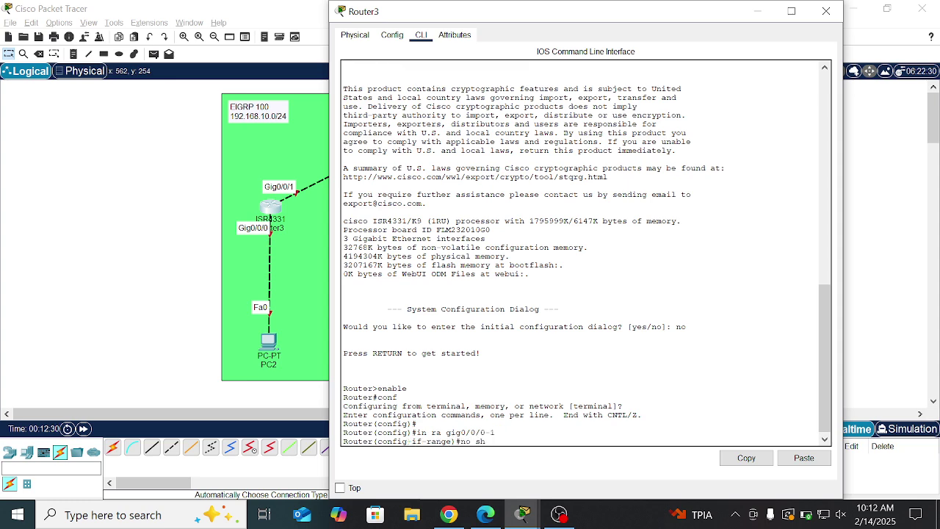
pyautogui.write('no sh')
pyautogui.press('Return')
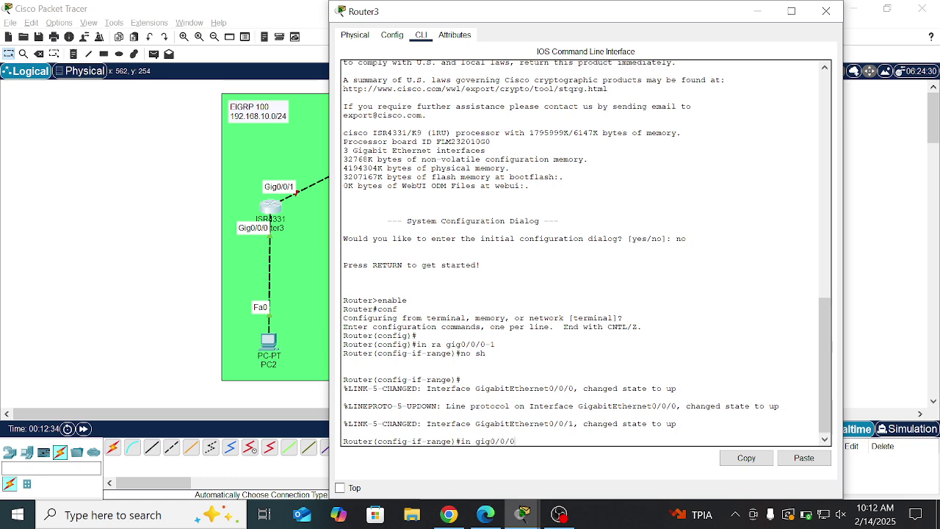
# Assign IP address 192.168.10.1 with mask 255.255.255.0 to Router3's interface gig0/0/0
pyautogui.press('Return')
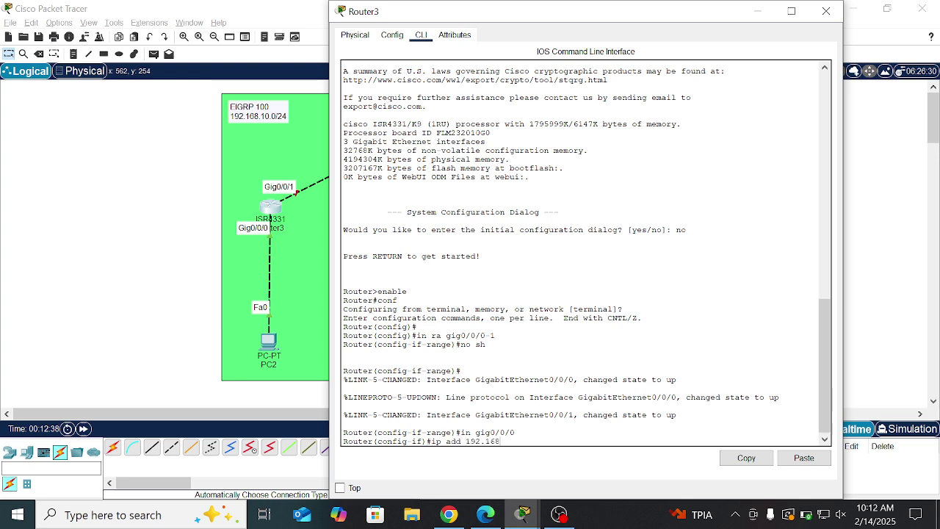
pyautogui.write('ip add 192.168.10.1 255.255.255.0')
pyautogui.press('Return')
pyautogui.press('Return')
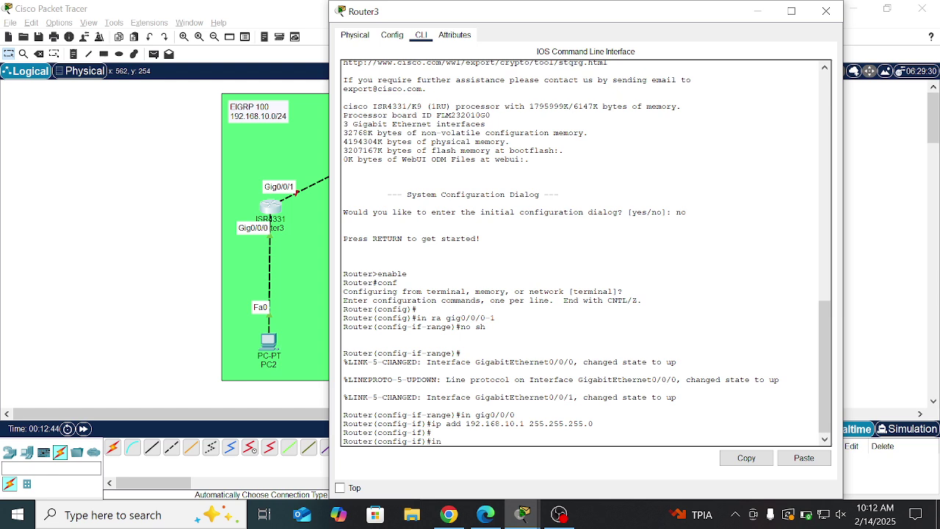
# Assign IP address 10.10.10.1 with mask 255.255.255.0 to Router3's interface gig0/0/1
pyautogui.write('in gig0/0/1')
pyautogui.press('Return')
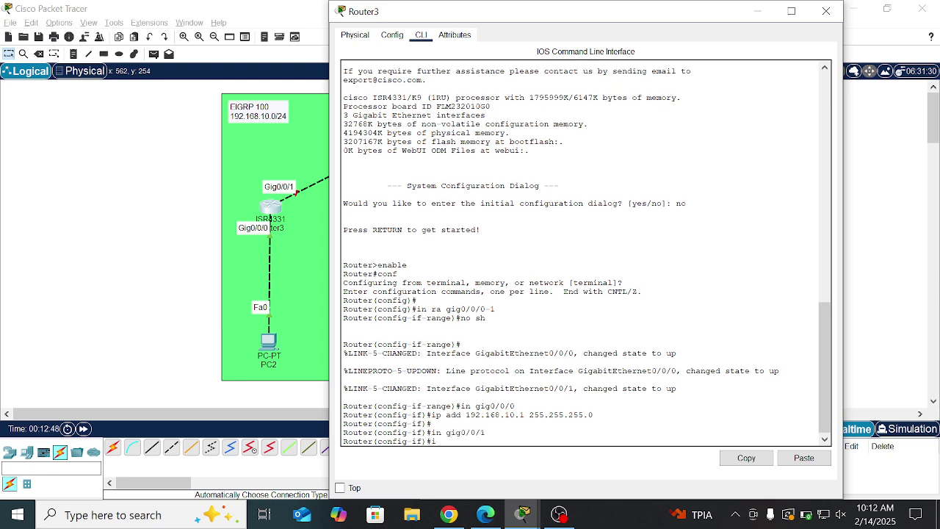
pyautogui.write('ip add 10.10')
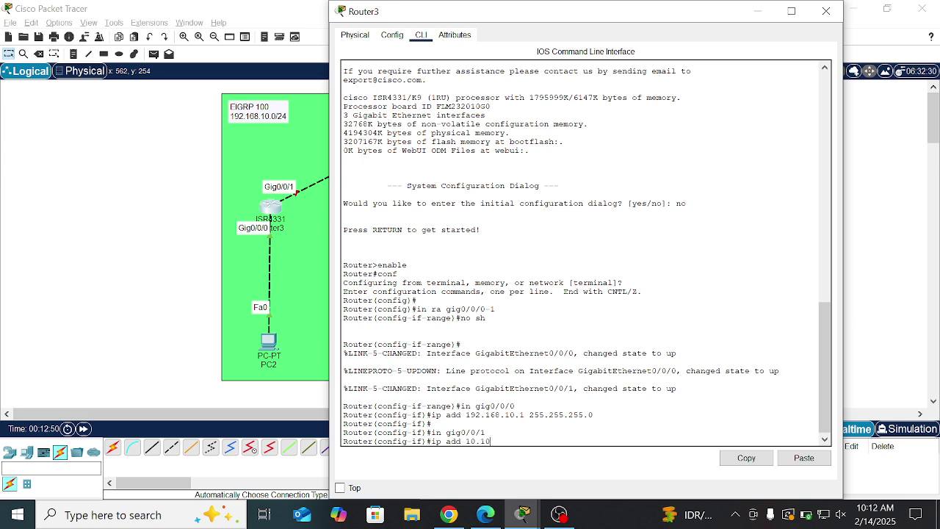
pyautogui.write('.10.1')
pyautogui.press('Return')
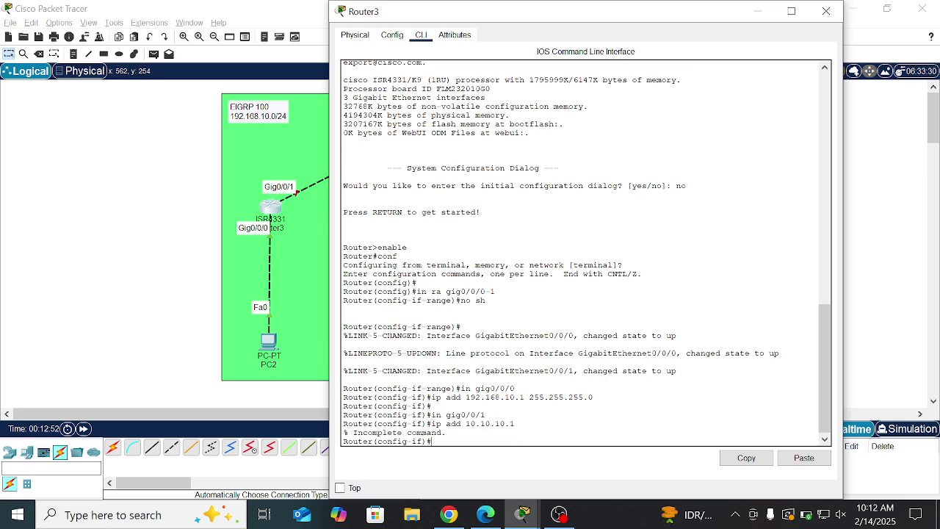
pyautogui.press('Up')
pyautogui.press('Up')
pyautogui.press('Down')
pyautogui.write('255.255.255.0')
pyautogui.press('Return')
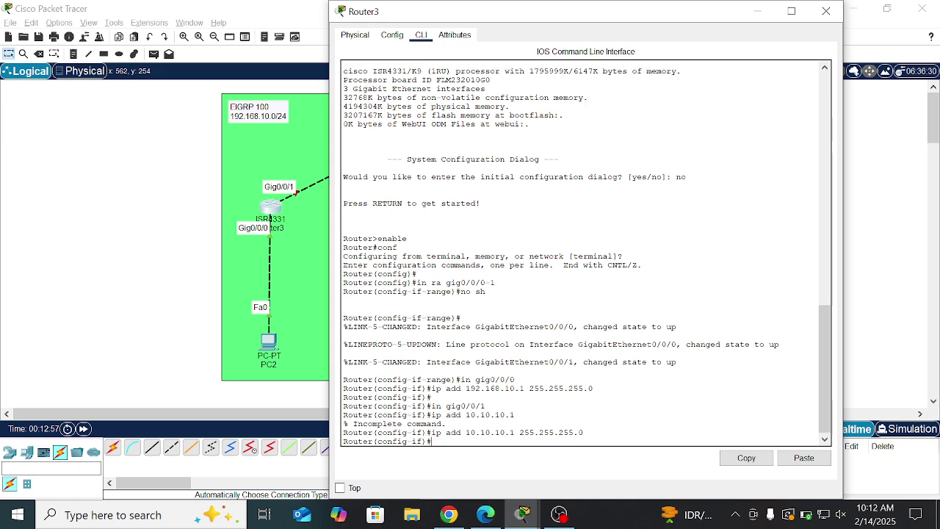
# Configure EIGRP 100 on Router3 with networks 10.10.10.0 and 192.168.10.0, wildcard 0.0.0.255, and automatic summarization disabled
pyautogui.press('Return')
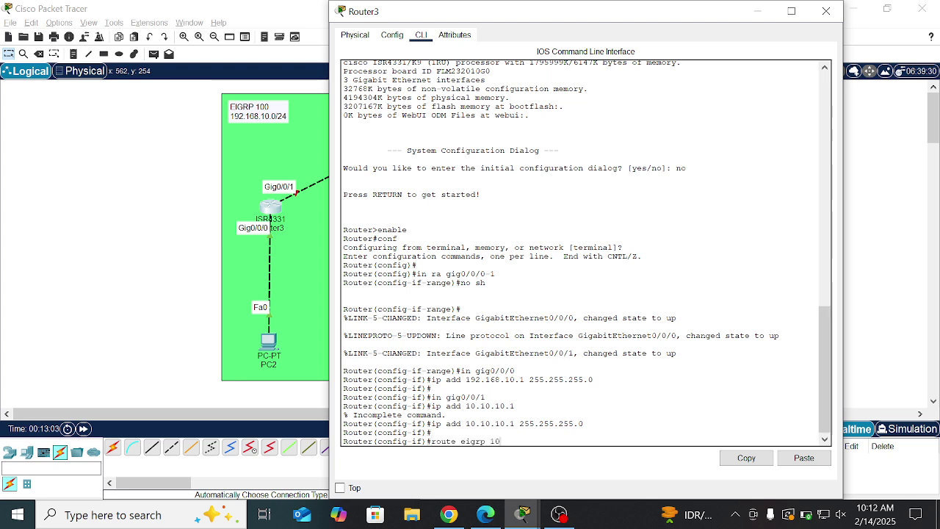
pyautogui.write('ne')
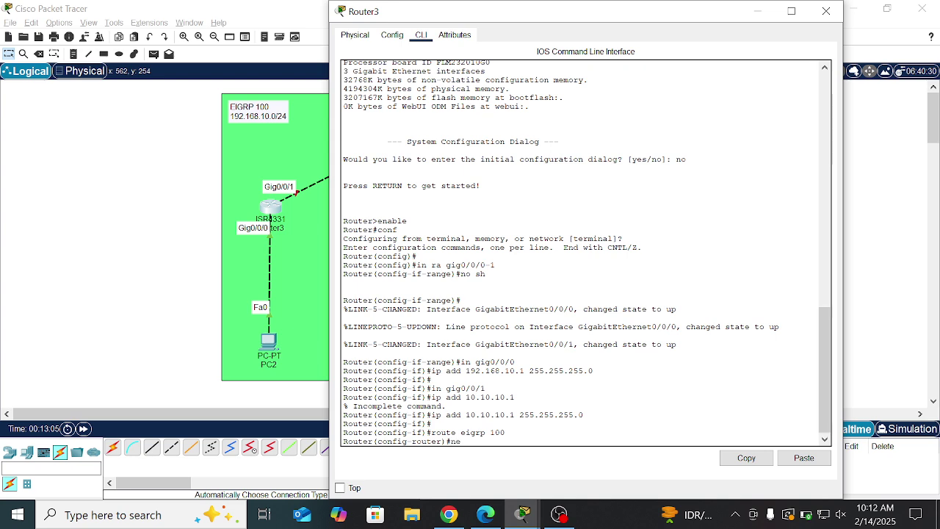
pyautogui.write('t 10.10.10.0 0.0.0.25')
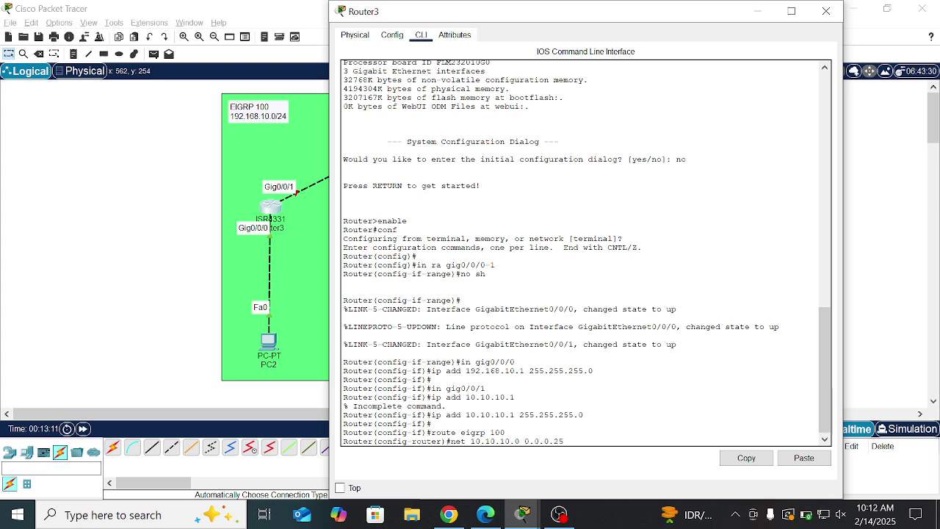
pyautogui.write('5')
pyautogui.press('Return')
pyautogui.write('net')
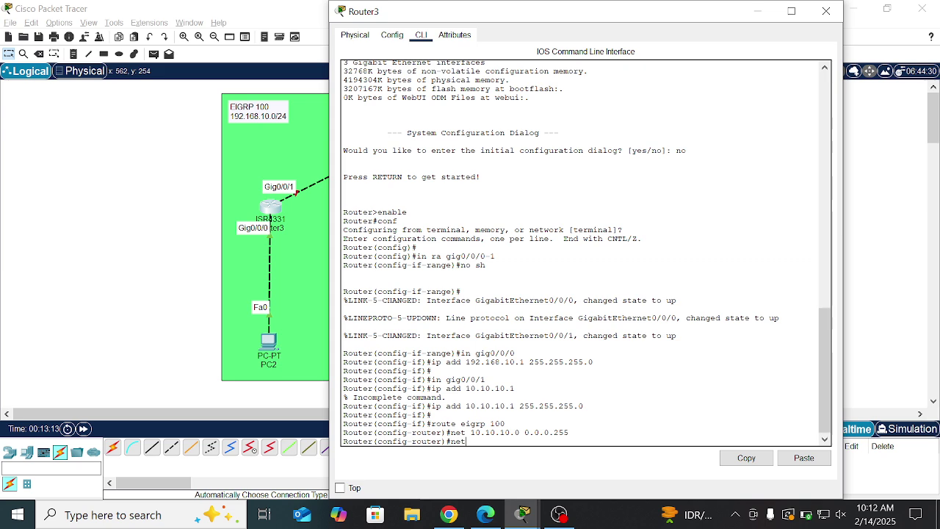
pyautogui.write(' 192.168.10.0 0.0.0.255')
pyautogui.press('Return')
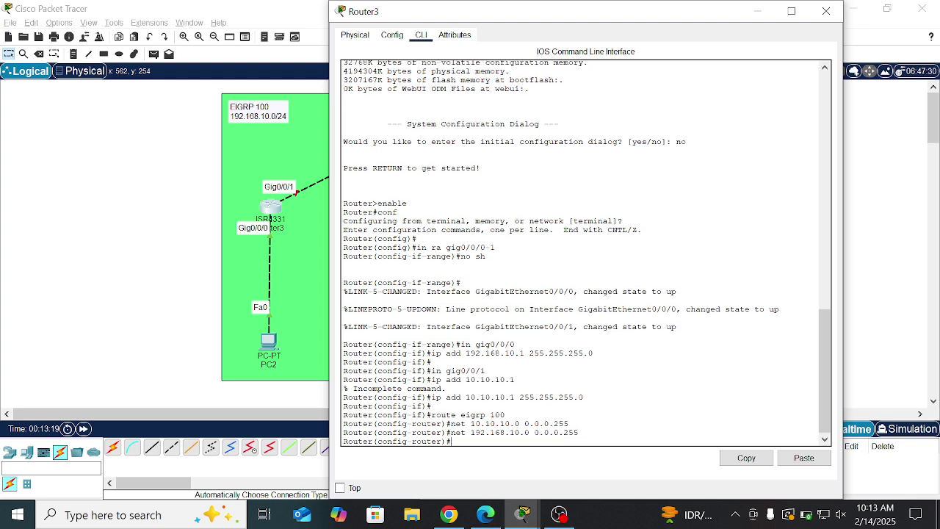
pyautogui.write('no aut')
pyautogui.press('Return')
pyautogui.press('Return')
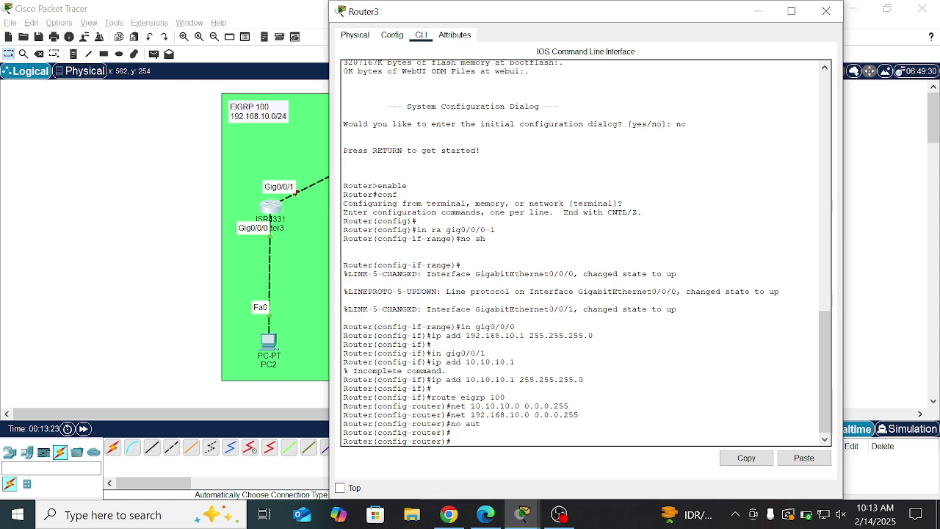
# Leave Router3's console, open Router4's command line, and decline the initial configuration dialog
pyautogui.hotkey('alt', 'Tab')
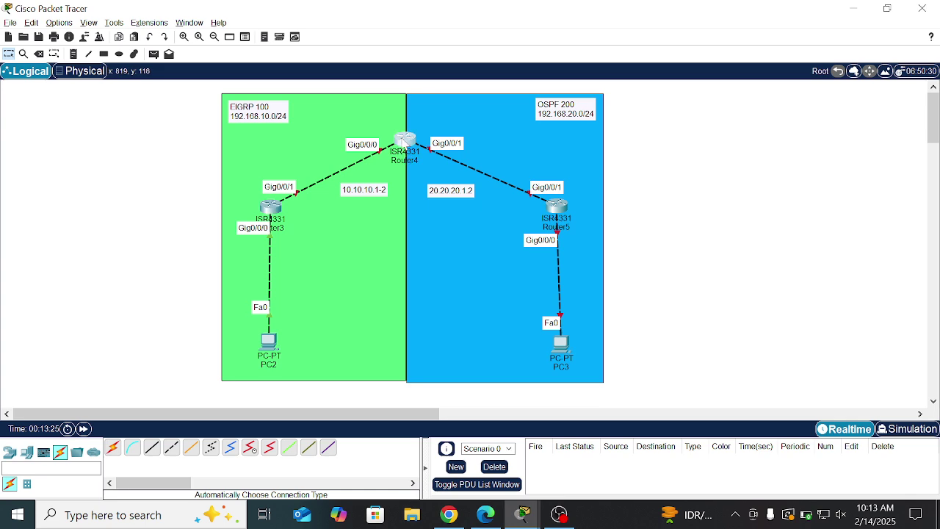
pyautogui.click(403, 141)
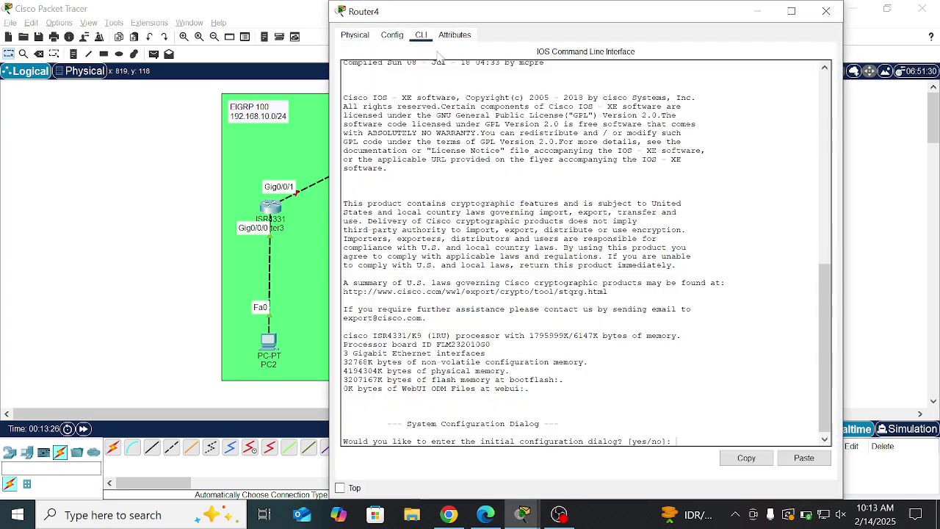
pyautogui.write('no')
pyautogui.press('Return')
pyautogui.press('Return')
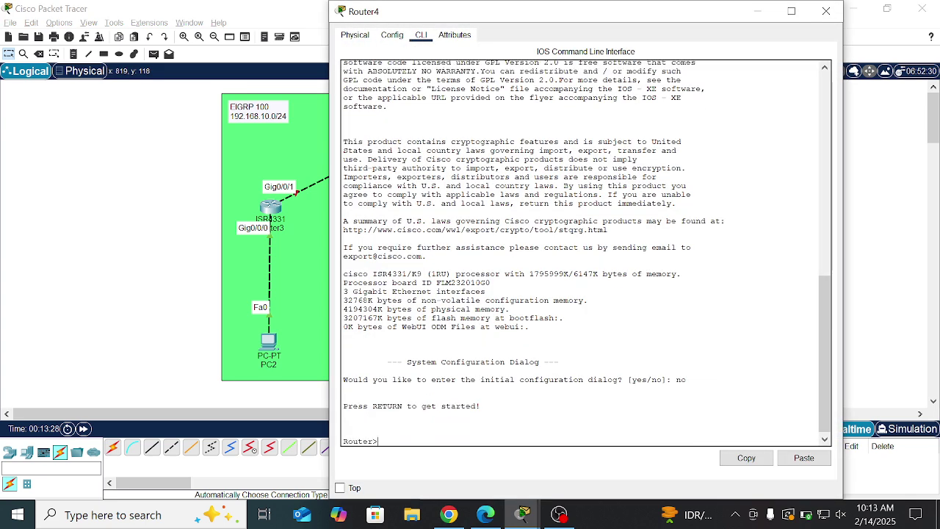
pyautogui.write('in gig')
pyautogui.press('BackSpace')
pyautogui.press('BackSpace')
pyautogui.press('BackSpace')
pyautogui.press('BackSpace')
pyautogui.press('BackSpace')
pyautogui.press('BackSpace')
# Enable privileged mode on Router4 and enter global configuration mode from the terminal
pyautogui.write('enable')
pyautogui.press('Return')
pyautogui.write('conf')
pyautogui.press('Return')
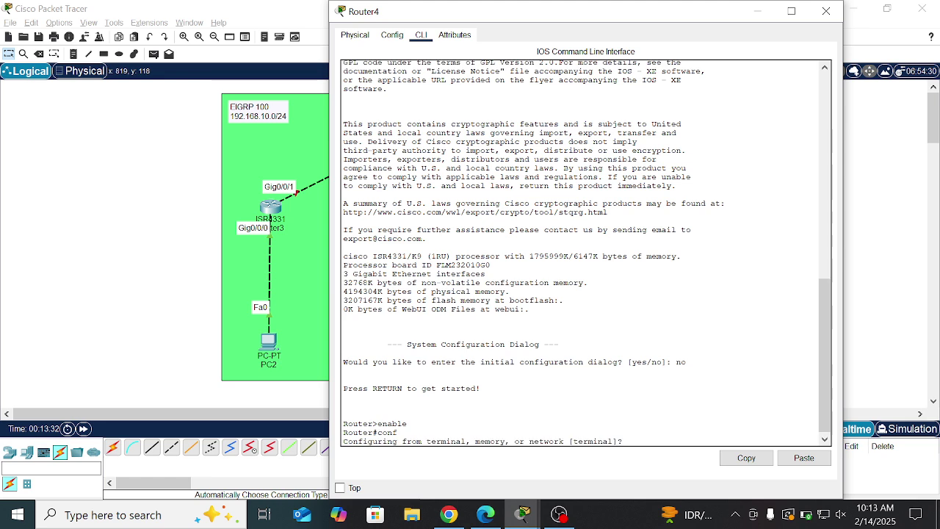
pyautogui.press('Return')
# Select Router4's interface range gig0/0/0-1 and enable both interfaces with no shutdown
pyautogui.write('in ra gig0')
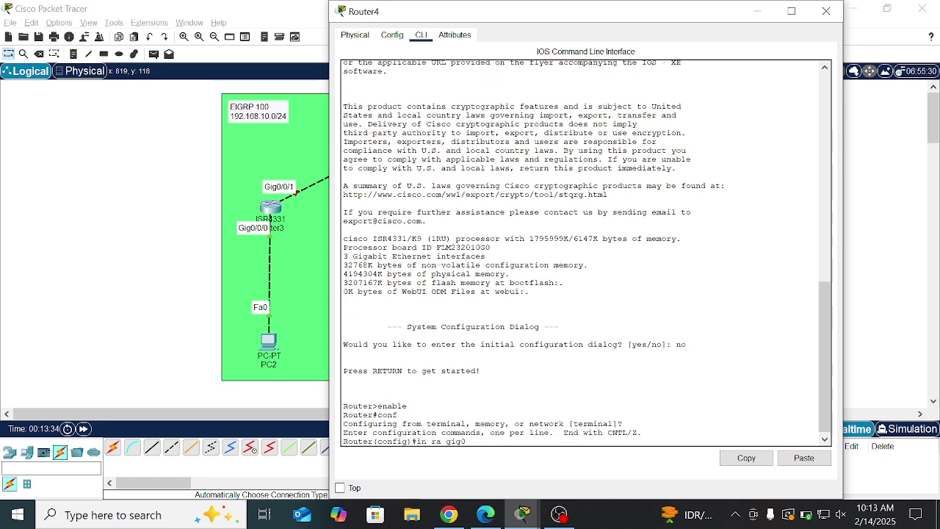
pyautogui.write('/0/0-1')
pyautogui.press('Return')
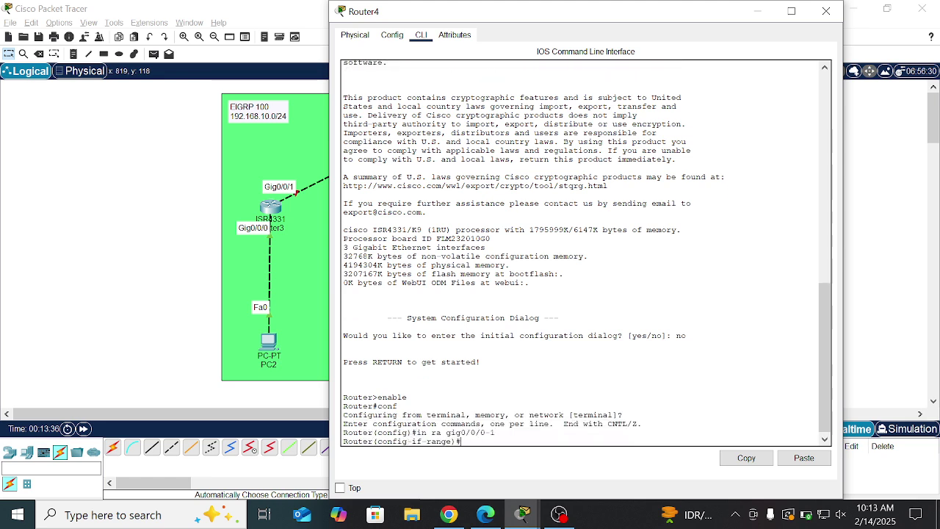
pyautogui.write('no sh')
pyautogui.press('Return')
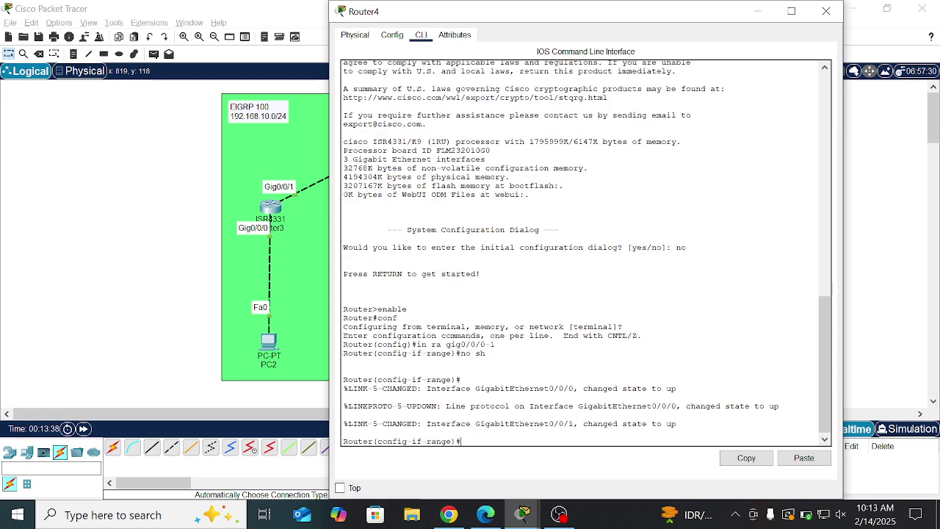
# Assign IP address 10.10.10.2 with mask 255.255.255.0 to Router4's gig0/0/0 interface, keeping the topology labels in view
pyautogui.rightClick(557, 280)
pyautogui.click(549, 21)
pyautogui.moveTo(586, 10); pyautogui.dragTo(675, 11)
pyautogui.write('in')
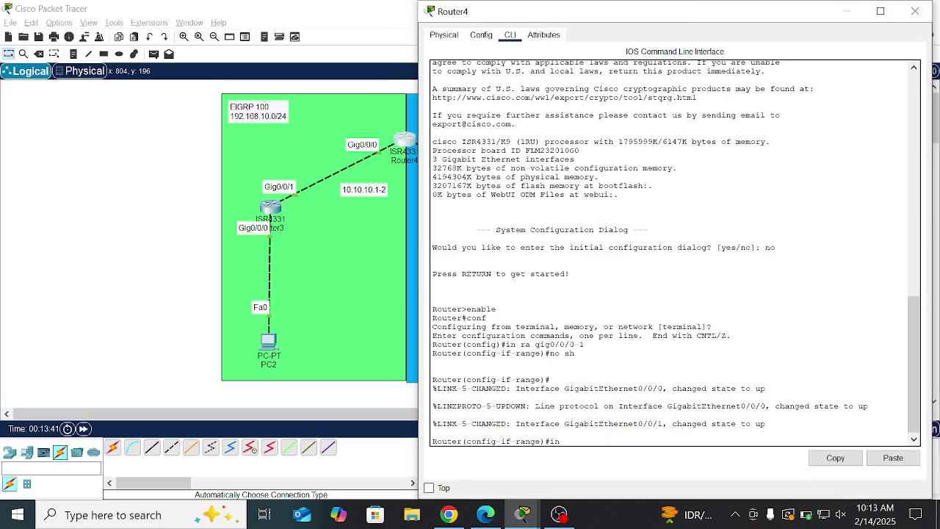
pyautogui.write(' gig0/0/0/')
pyautogui.press('Return')
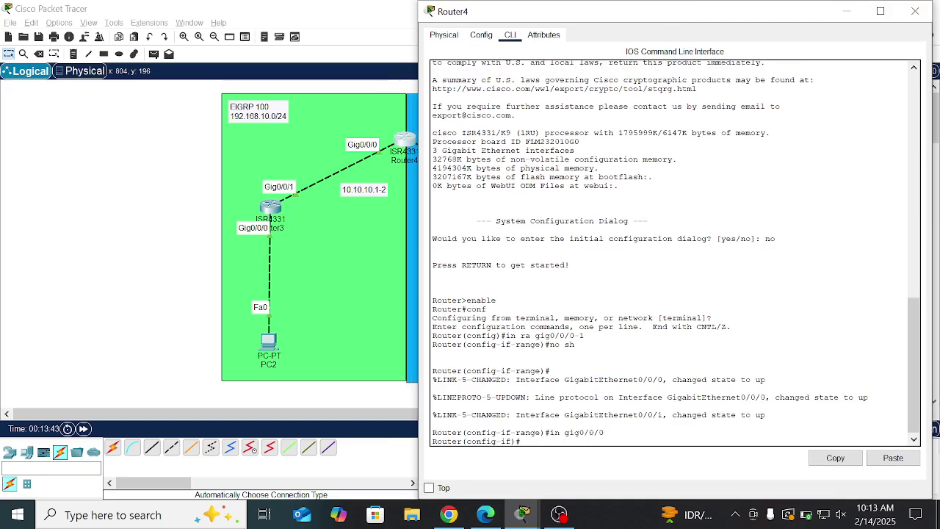
pyautogui.write('ip add 10.10.10.2 255.2555.255.0')
pyautogui.press('Return')
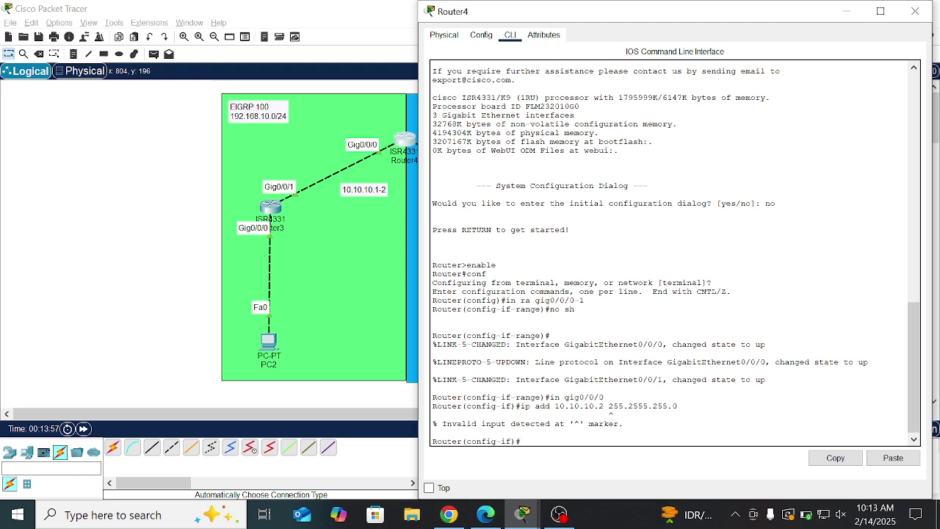
pyautogui.write('ip add 10.10.10.2 255.255.255.0')
pyautogui.press('Return')
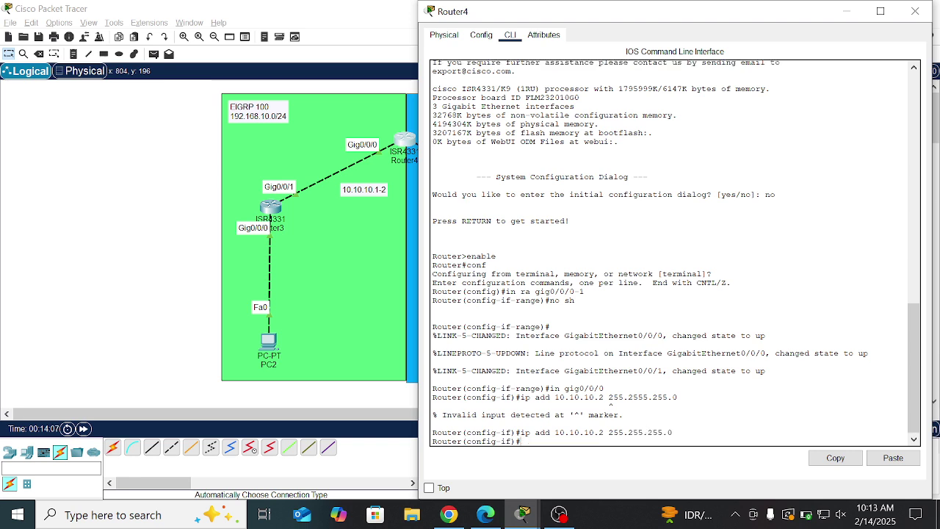
pyautogui.press('Return')
# Assign IP address 20.20.20.1 with mask 255.255.255.0 to Router4's gig0/0/1 interface
pyautogui.write('in gig0/0/')
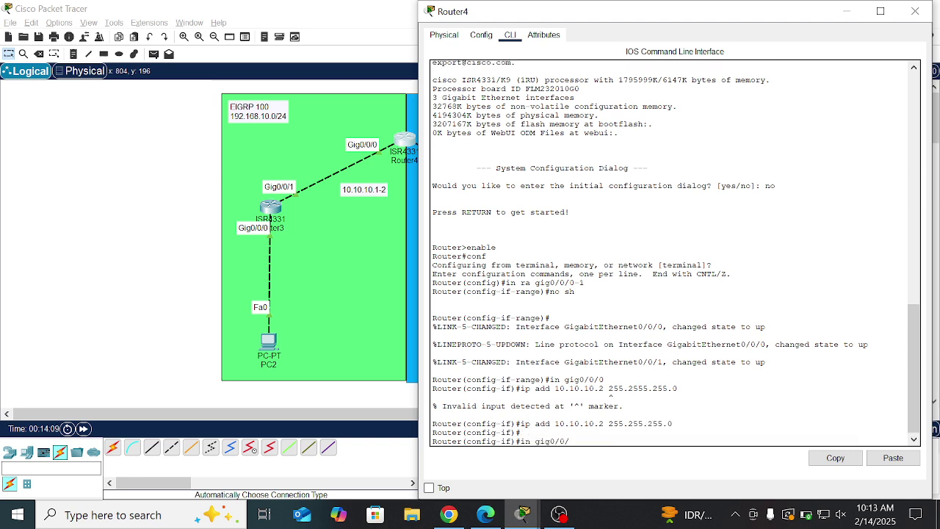
pyautogui.write('1')
pyautogui.press('Return')
pyautogui.write('ip add ')
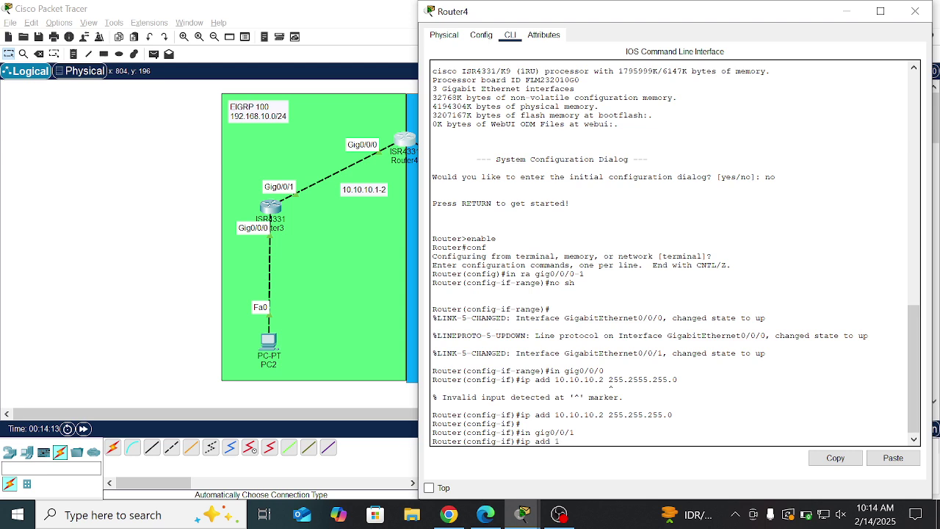
pyautogui.write('20.20.20.1 255.255.255.0')
pyautogui.press('Return')
pyautogui.press('Return')
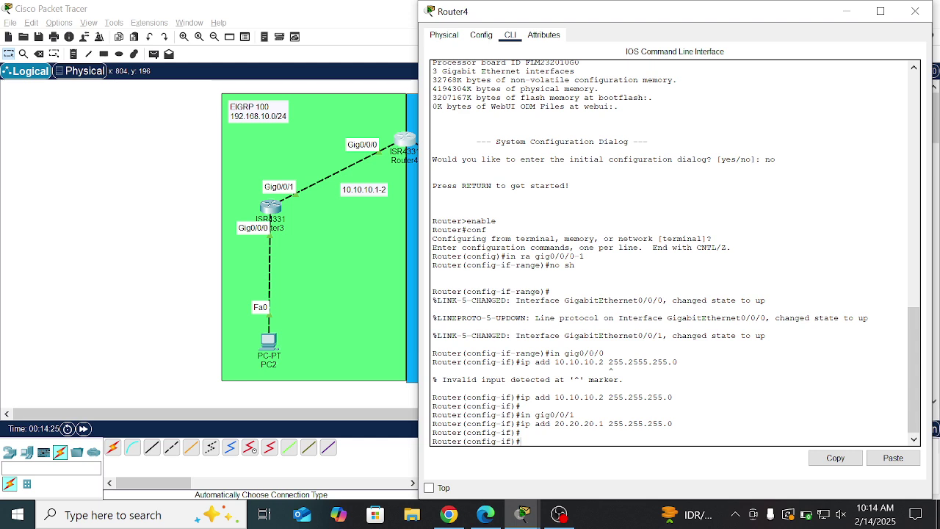
# Configure EIGRP 100 on Router4 with network 10.10.10.0, wildcard 0.0.0.255, and automatic summarization disabled
pyautogui.write('route eigrp 100')
pyautogui.press('Return')
pyautogui.write('net')
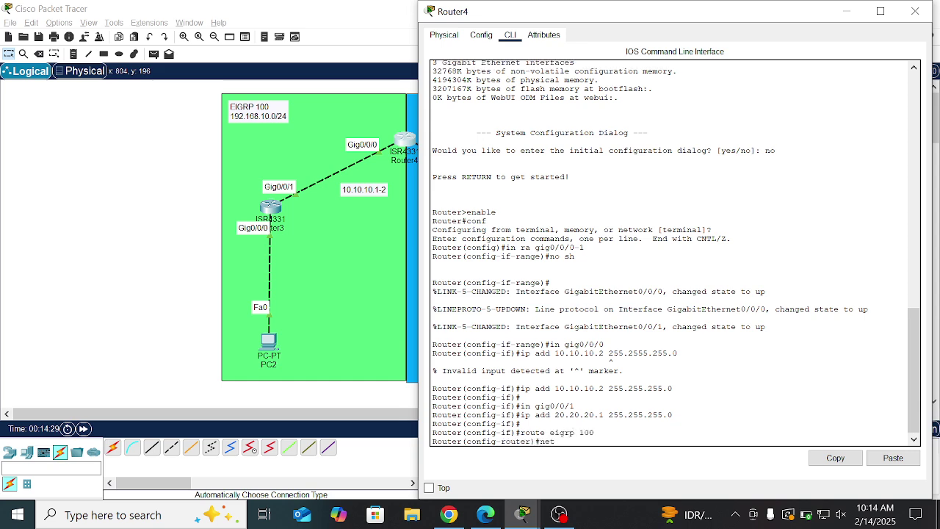
pyautogui.write(' 10.10.10.0 0.0.0.255')
pyautogui.press('Return')
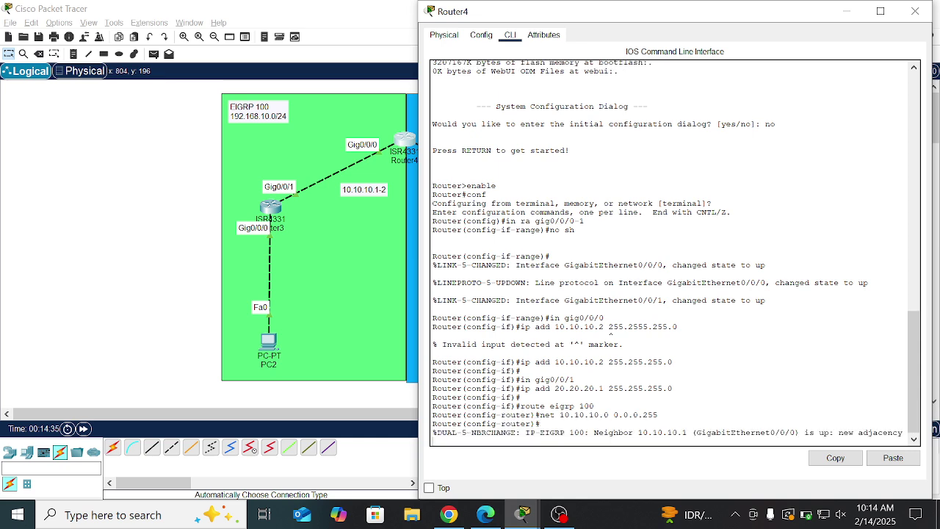
pyautogui.write('no aut')
pyautogui.press('Return')
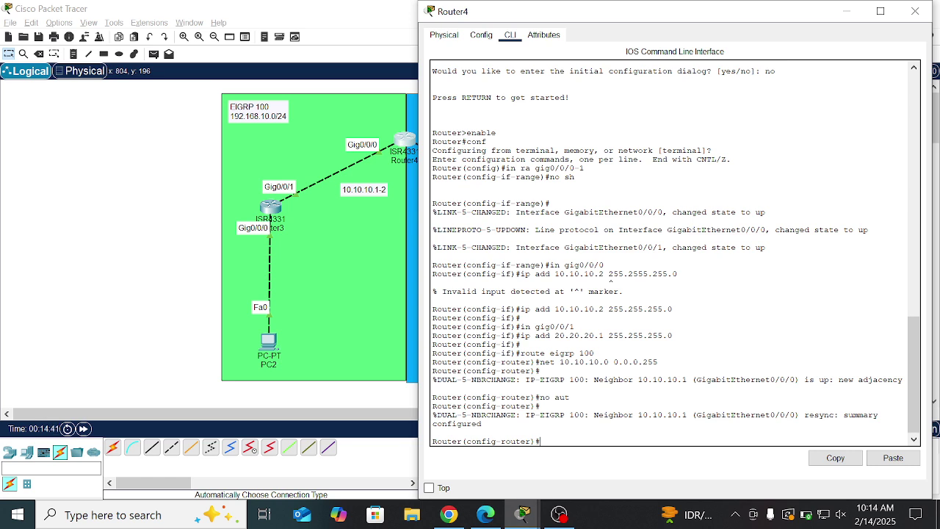
# Configure OSPF 200 on Router4 with network 20.20.20.0, wildcard 0.0.0.255, in area 0
pyautogui.write('r')
pyautogui.press('BackSpace')
pyautogui.write('in')
pyautogui.press('BackSpace')
pyautogui.write('route ospf ')
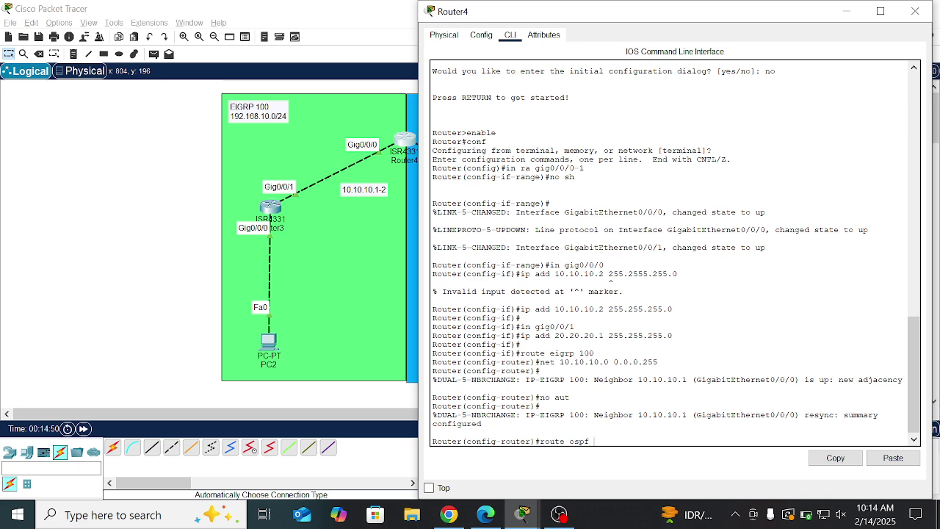
pyautogui.write('200')
pyautogui.press('Return')
pyautogui.write('net ')
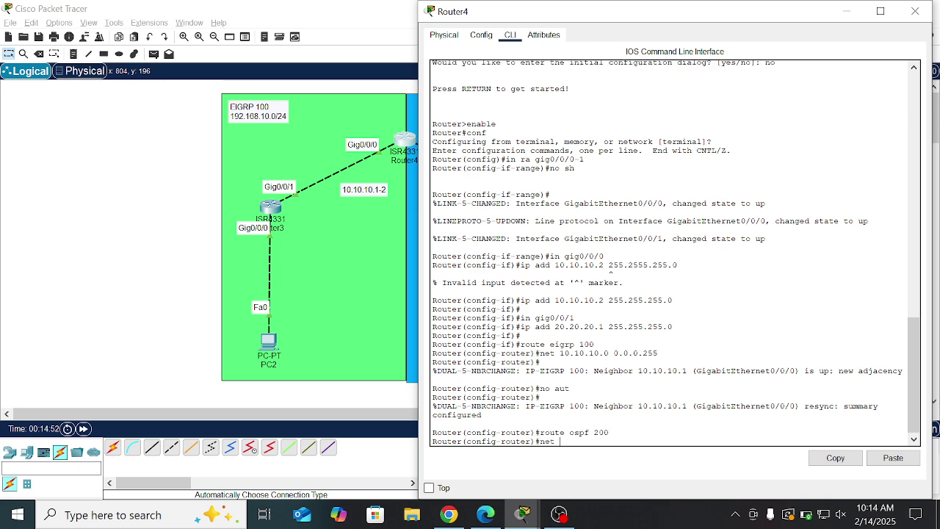
pyautogui.write('20.20.20.0 ')
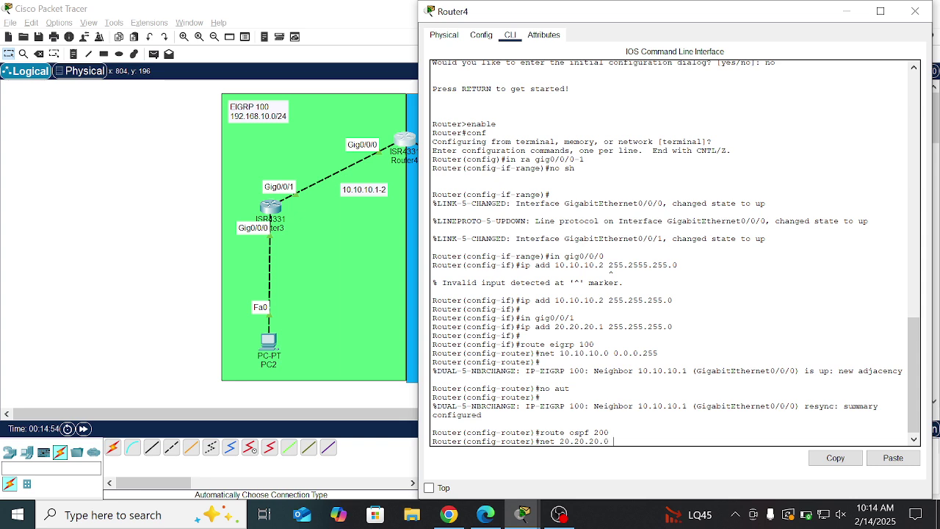
pyautogui.write('0.0.0.255 area 0')
pyautogui.press('Return')
pyautogui.press('Return')
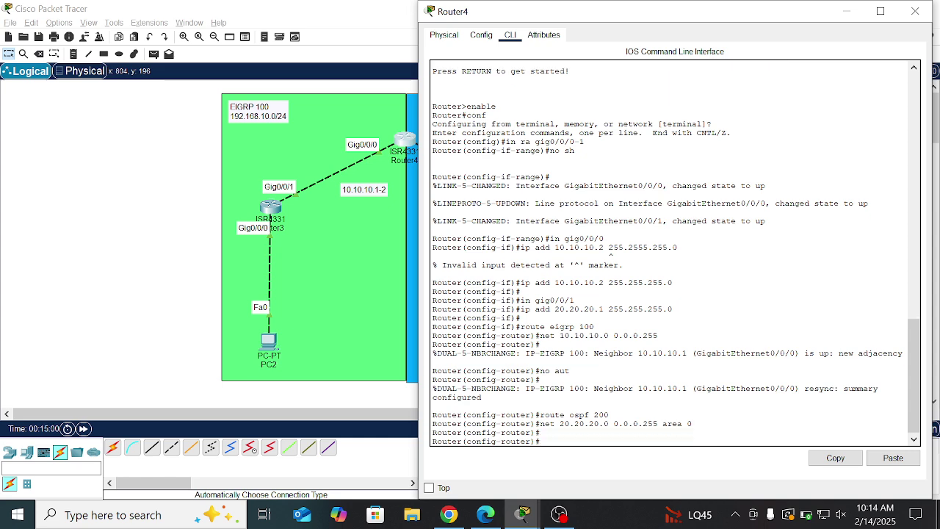
# Redistribute EIGRP 100 routes, including subnets, into Router4's OSPF 200 process
pyautogui.write('red')
pyautogui.write(' eigrp')
pyautogui.write(' 2')
pyautogui.write('00')
pyautogui.write(' subnets')
pyautogui.press('Return')
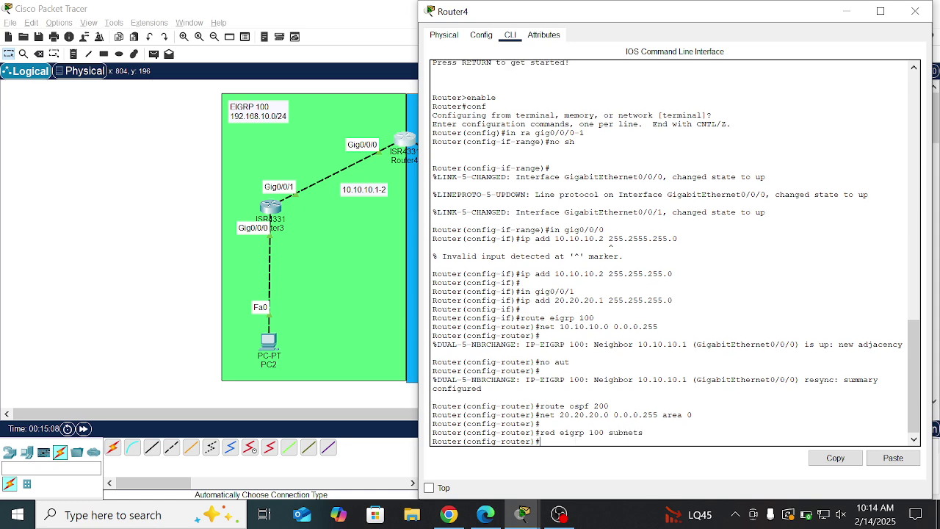
pyautogui.press('Return')
# Redistribute OSPF 200 into Router4's EIGRP 100 process with metric 1 1 1 1 1
pyautogui.write('route')
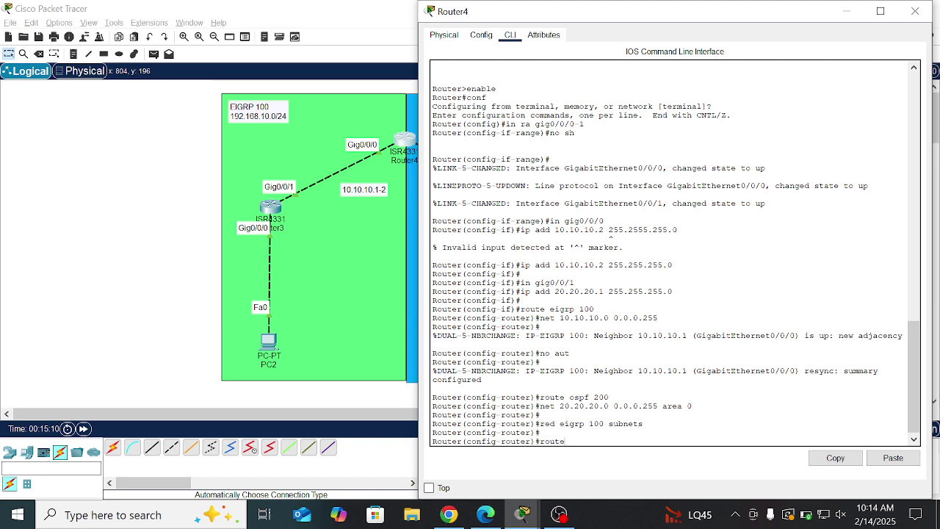
pyautogui.write(' eigrp 100')
pyautogui.press('Return')
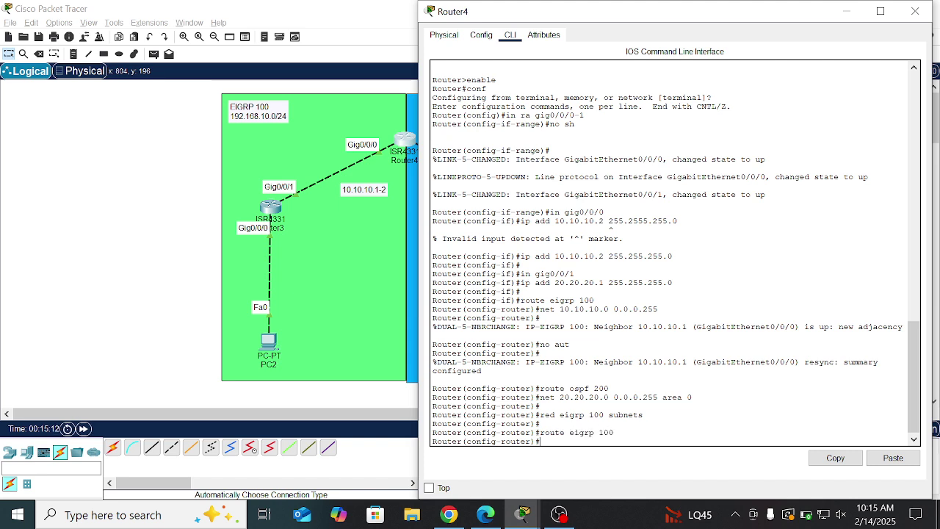
pyautogui.write('red ospf 200 metric 1 1 1 1 1')
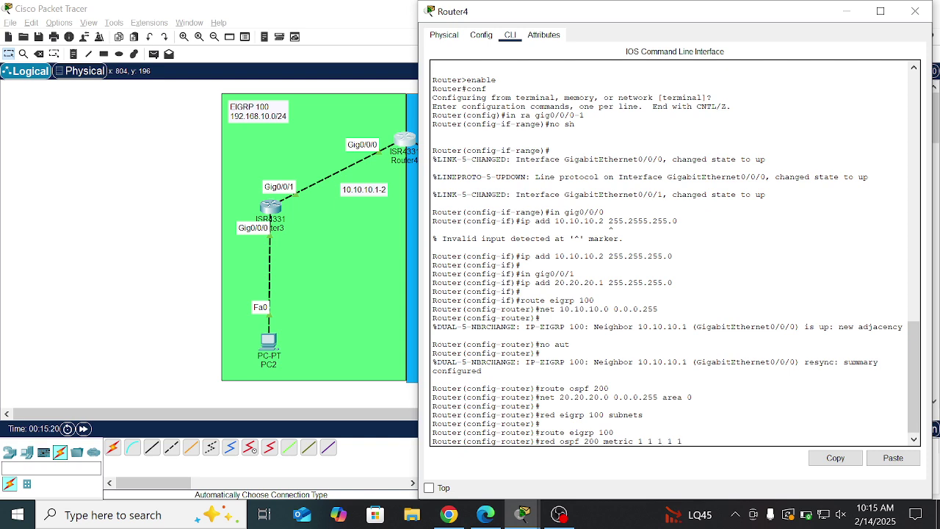
pyautogui.press('Return')
pyautogui.press('Return')
pyautogui.press('Return')
pyautogui.press('Return')
# Leave Router4's console, open Router5's command line, and decline the initial configuration dialog
pyautogui.hotkey('alt', 'Tab')
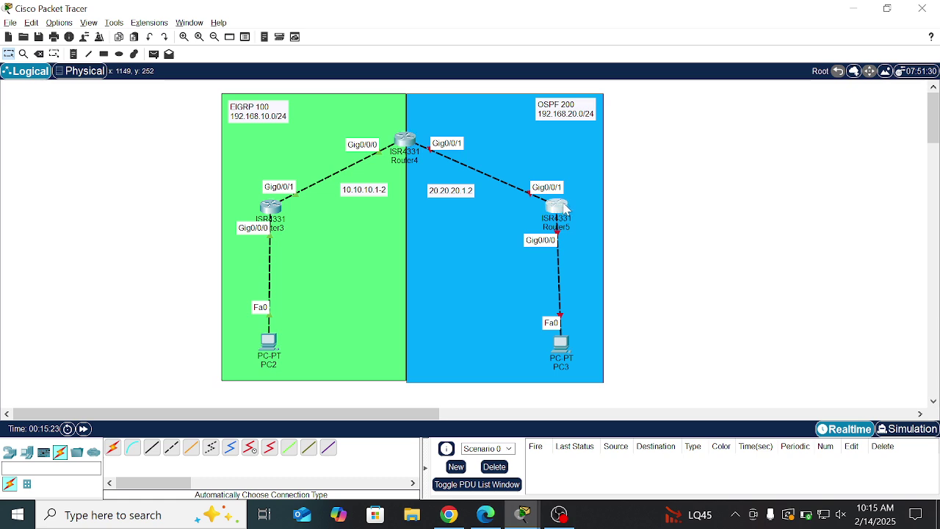
pyautogui.click(566, 209)
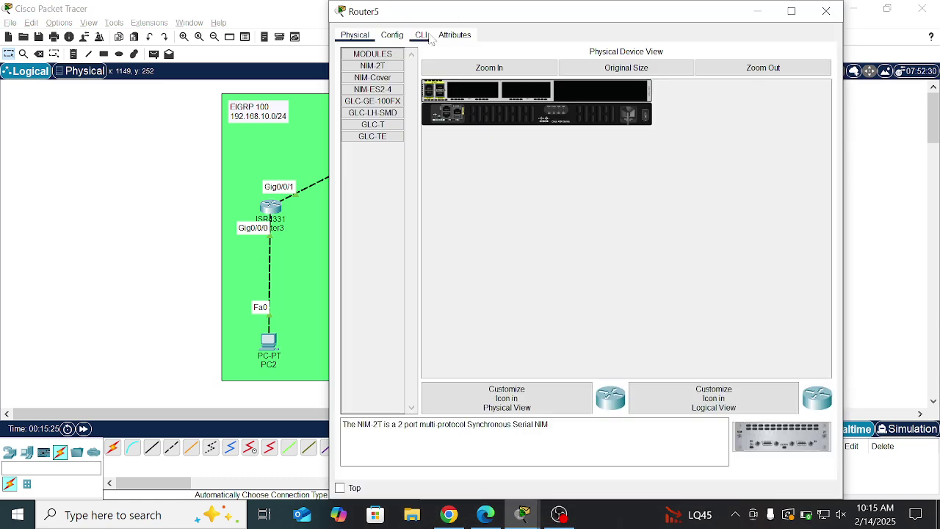
pyautogui.click(426, 37)
pyautogui.write('no')
pyautogui.press('Return')
pyautogui.press('Return')
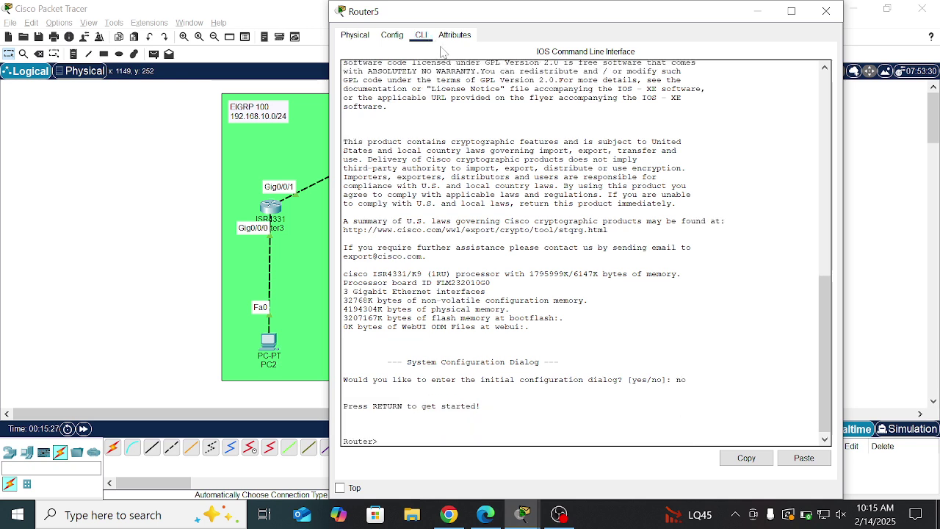
# Enable privileged mode on Router5 and enter global configuration mode from the terminal
pyautogui.write('en')
pyautogui.press('Return')
pyautogui.write('conf')
pyautogui.press('Return')
pyautogui.press('Return')
# Select Router5's interface range gig0/0/0-1 and enable both interfaces with no shutdown
pyautogui.write('in ra')
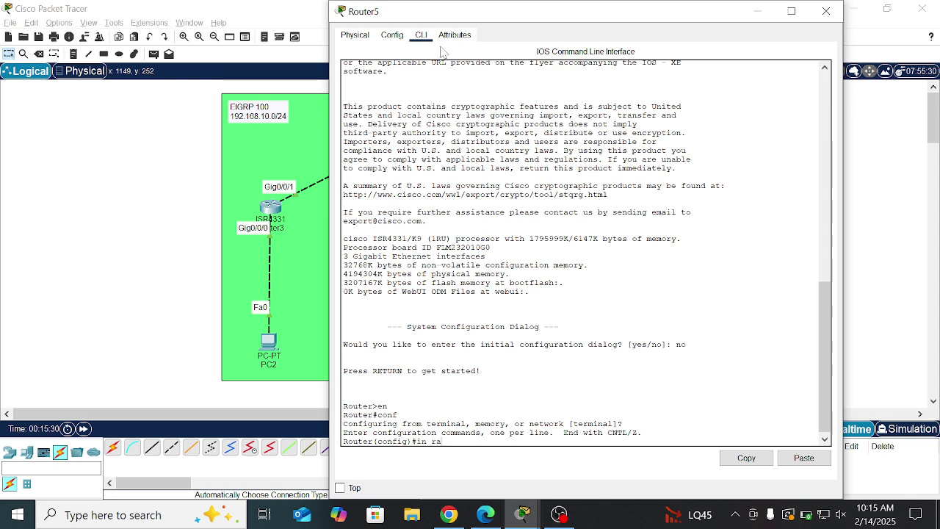
pyautogui.write(' gig0/0/0-1')
pyautogui.press('Return')
pyautogui.write('no sh')
pyautogui.press('Return')
pyautogui.press('Return')
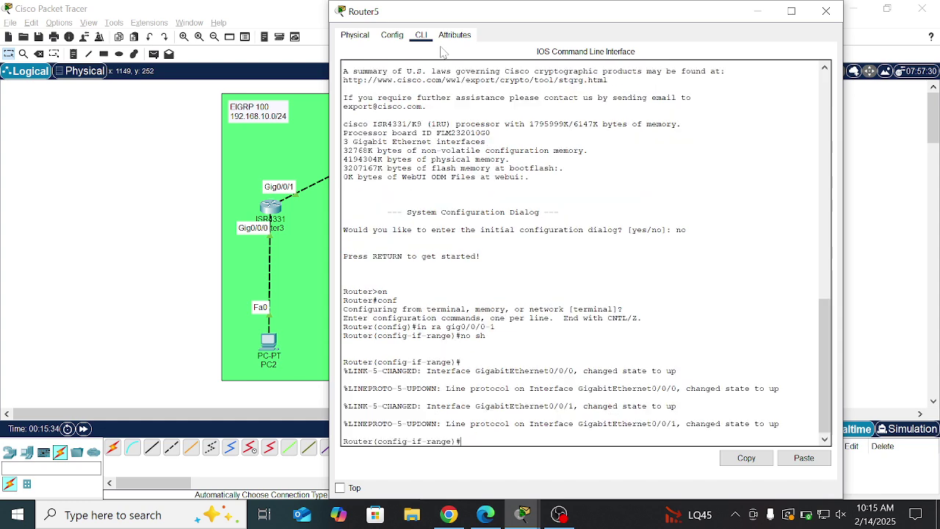
# Assign IP address 192.168.20.1 with mask 255.255.255.0 to Router5's gig0/0/0 interface
pyautogui.write('in gig0/0/0')
pyautogui.press('Return')
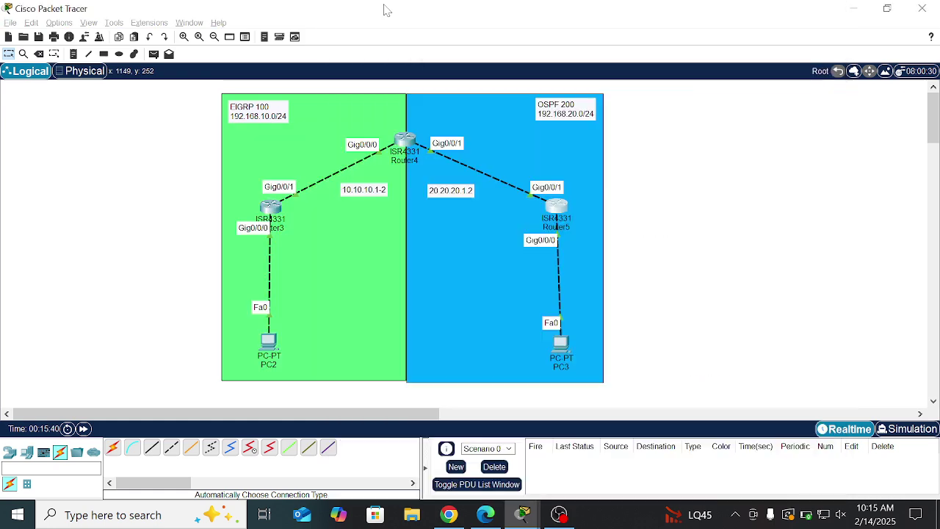
pyautogui.write('ip add 192.168.20.')
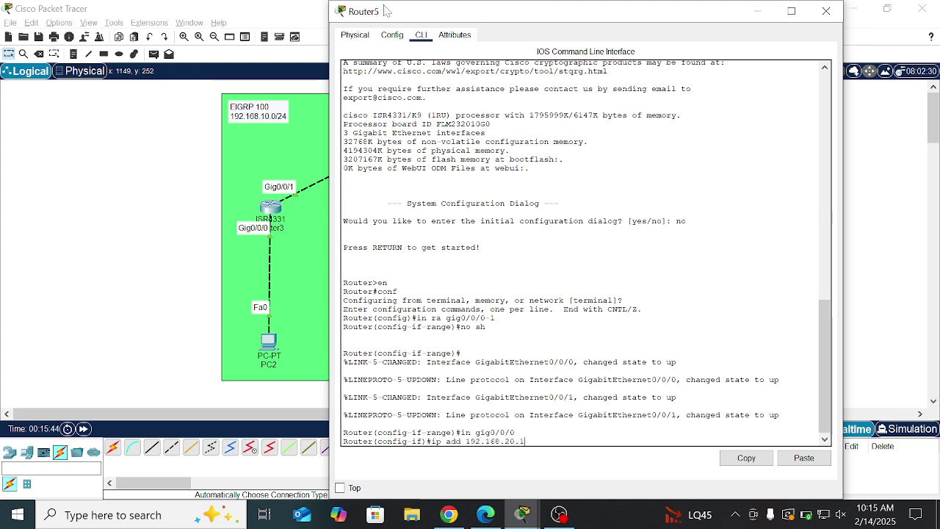
pyautogui.write('1 255.255.255.0')
pyautogui.press('Return')
# Assign IP address 20.20.20.2 with mask 255.255.255.0 to Router5's gig0/0/1 interface
pyautogui.write('ig-if)#i')
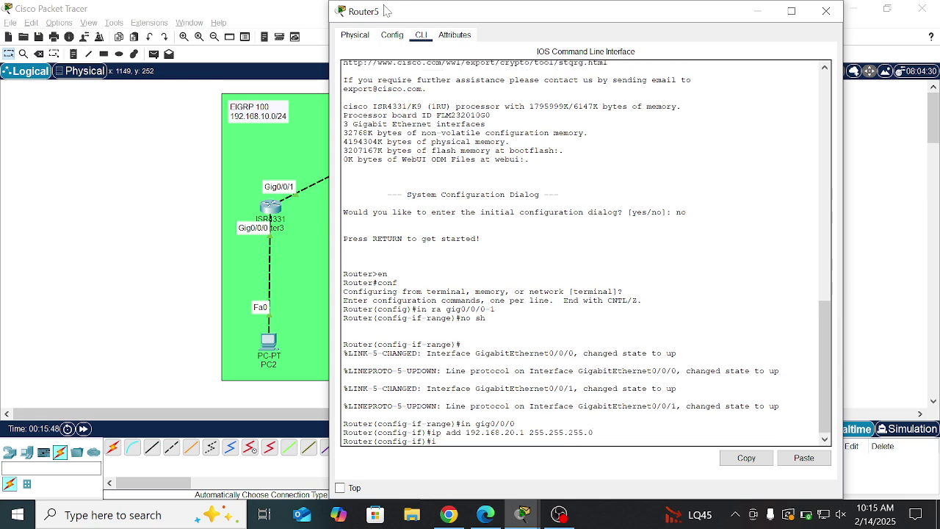
pyautogui.write('n gig0/0/0')
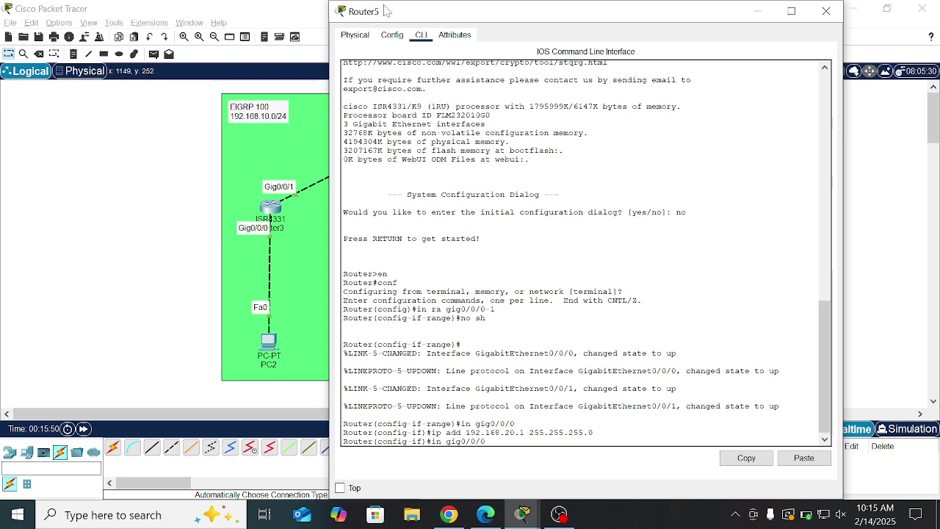
pyautogui.press('Return')
pyautogui.write('ip a')
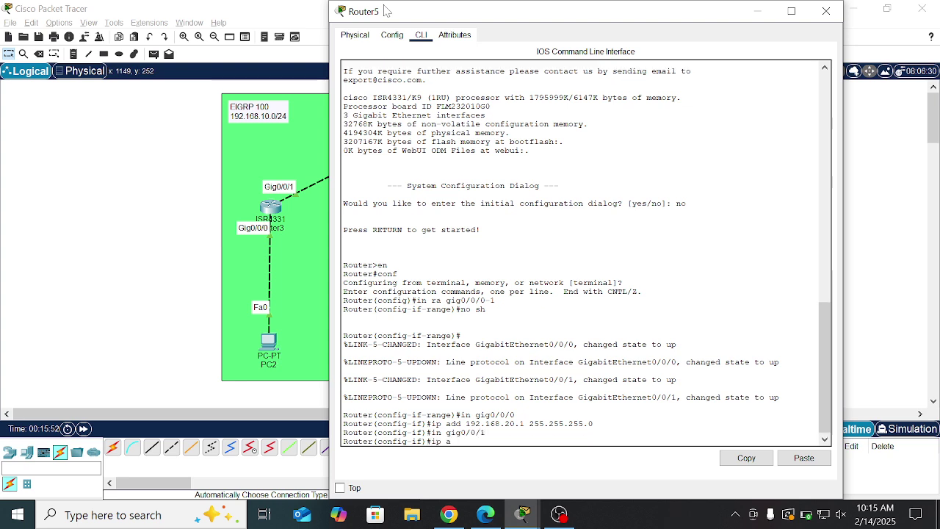
pyautogui.write('dd 20.20.20.2')
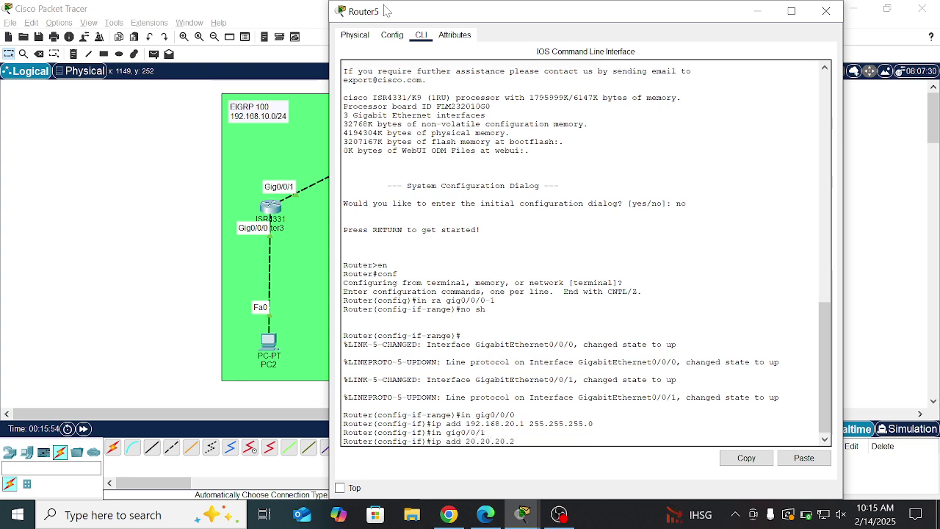
pyautogui.write(' 255.255.255.0')
pyautogui.press('Return')
pyautogui.press('Return')
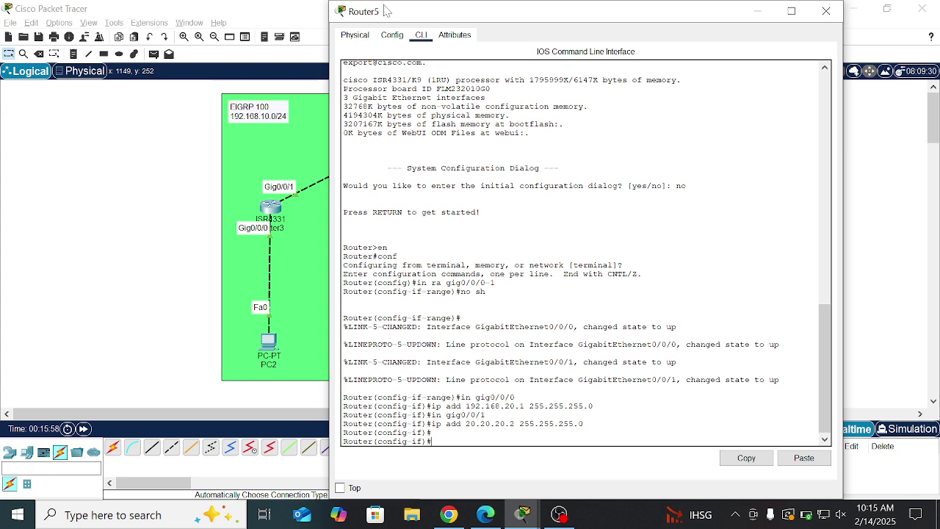
# Start OSPF process 200 on Router5 and advertise network 192.168.20.0 with wildcard 0.0.0.255 in area 0
pyautogui.write('routr')
pyautogui.write(' ospf 200')
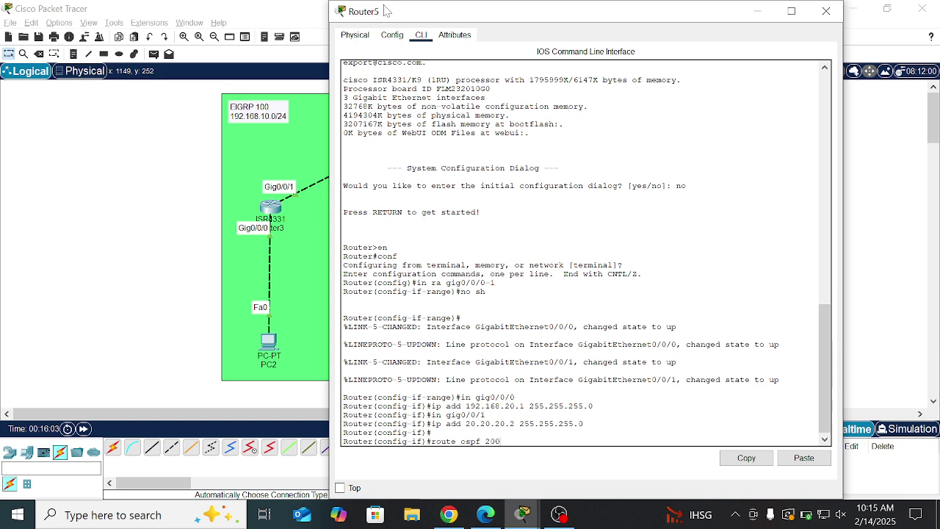
pyautogui.press('Return')
pyautogui.write('ne')
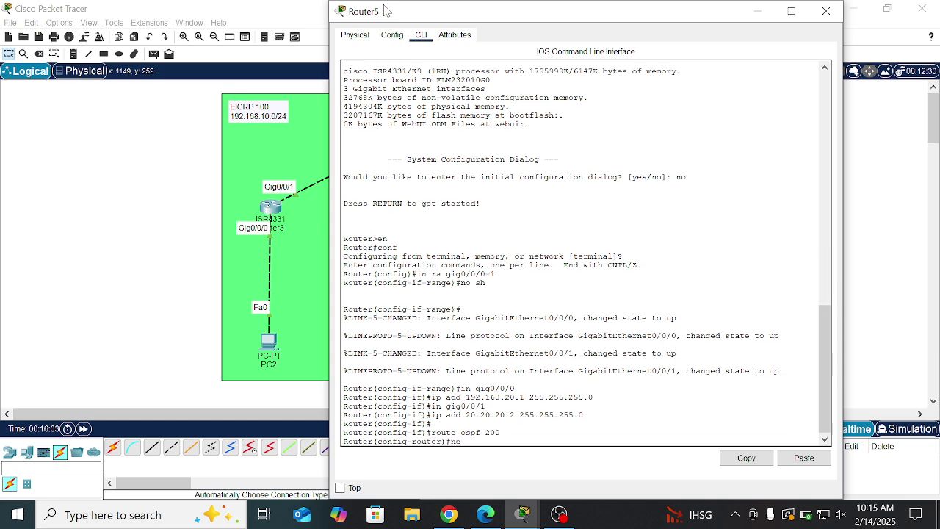
pyautogui.write('t 192.168.20.0 0.0.0.255')
pyautogui.press('Return')
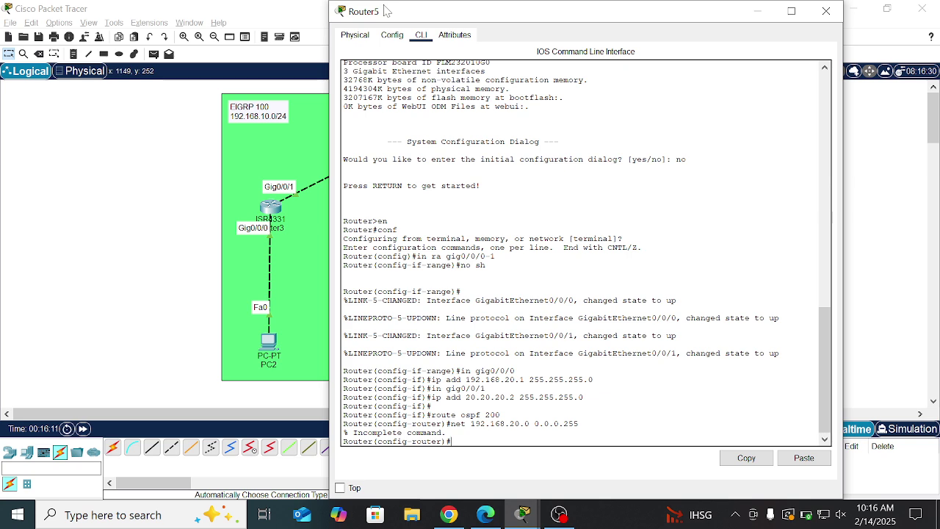
pyautogui.press('Up')
pyautogui.write('area 0')
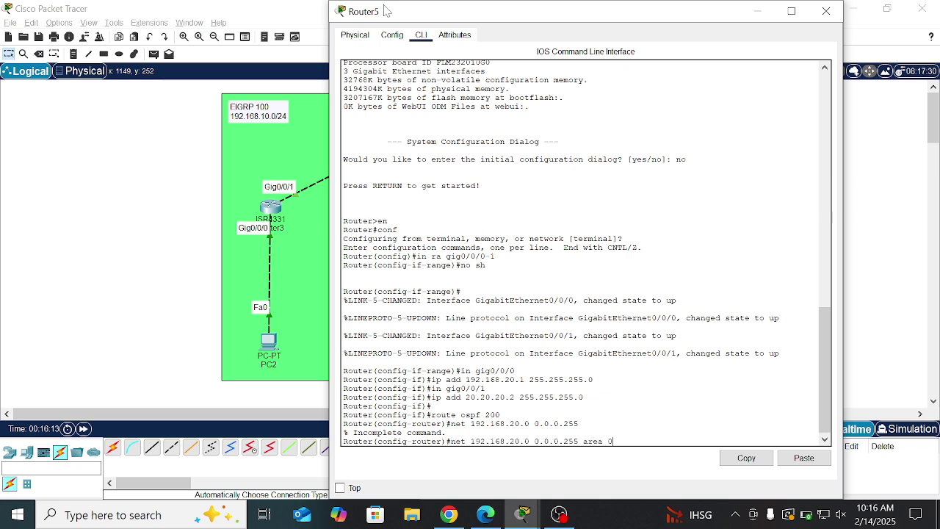
pyautogui.press('Return')
# Advertise network 20.20.20.0 with wildcard 0.0.0.255 in area 0 under Router5's OSPF 200 process
pyautogui.write('nfig-router)#net')
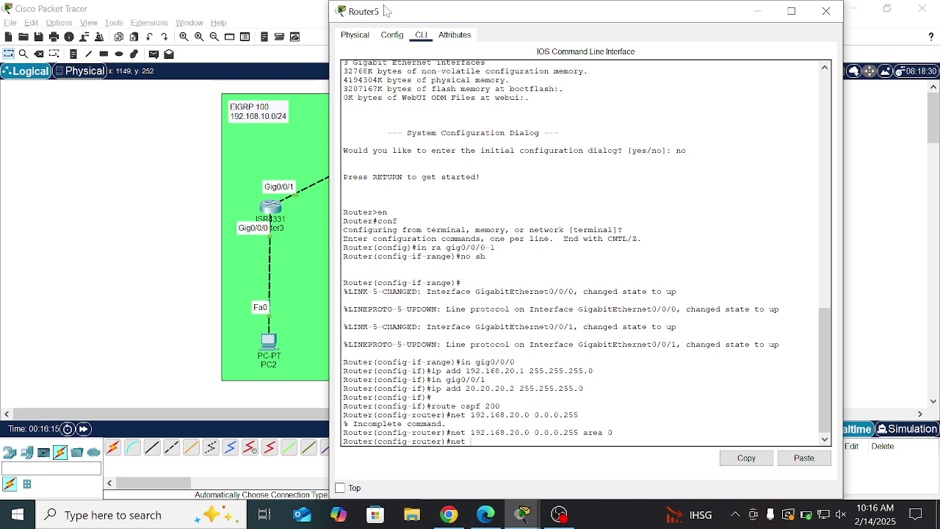
pyautogui.write(' 20.20.20.0 0.0.')
pyautogui.write('0.255 area 0')
pyautogui.press('Return')
pyautogui.press('Return')
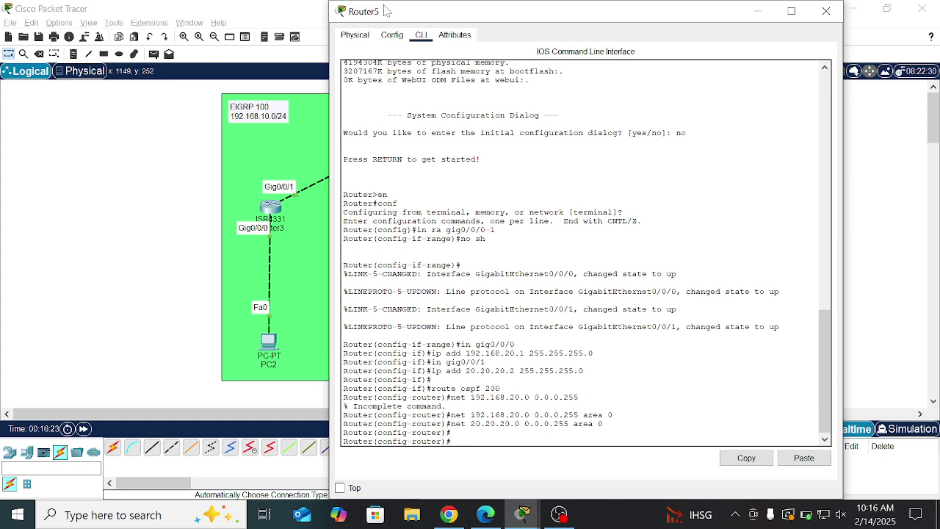
pyautogui.hotkey('alt', 'Tab')
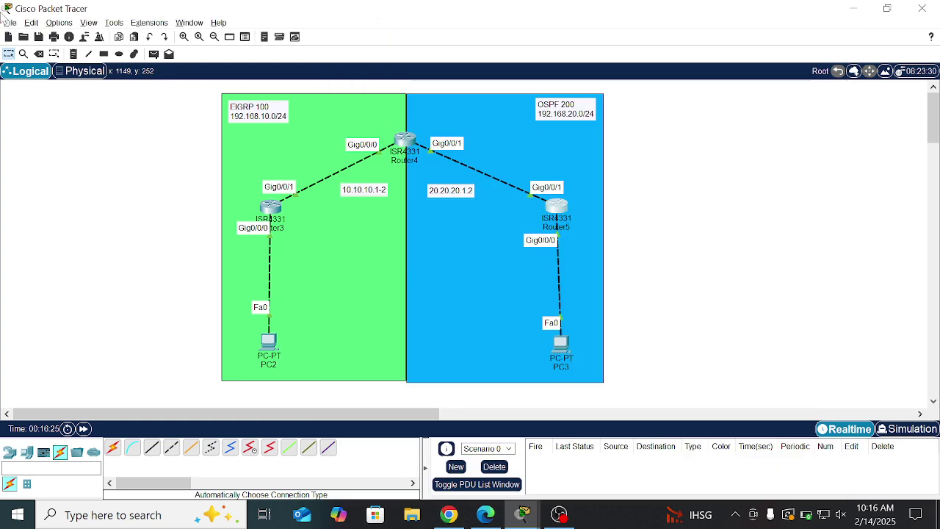
pyautogui.click(560, 514)
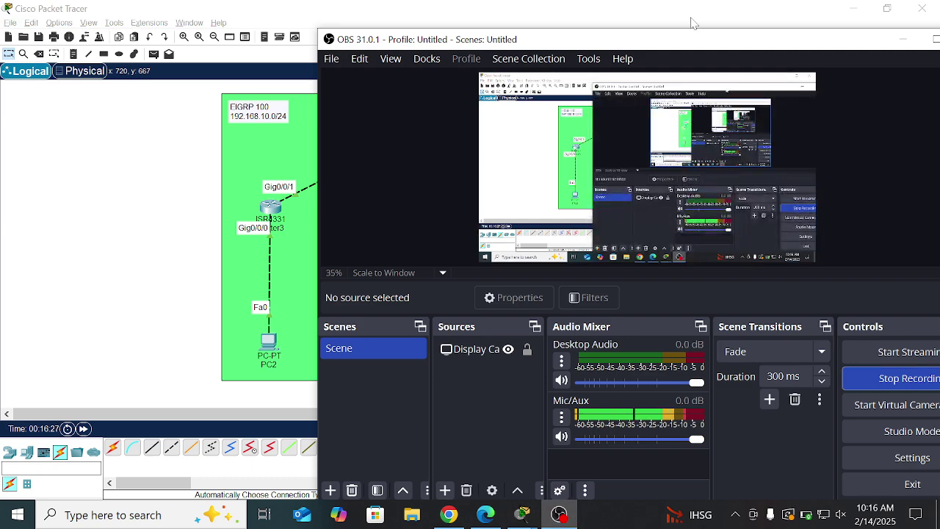
pyautogui.moveTo(645, 39); pyautogui.dragTo(622, 10)
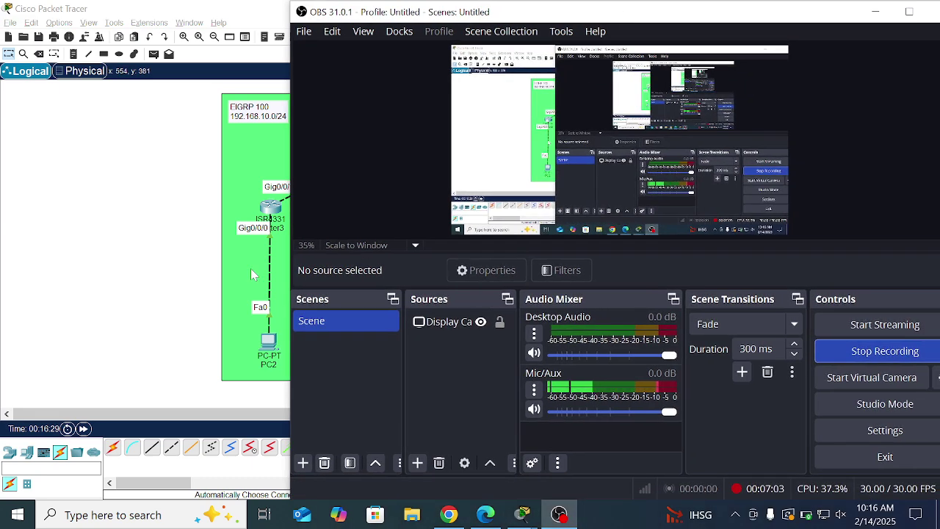
# Set PC2's static IPv4 address to 192.168.10.2 with subnet mask 255.255.255.0 in its IP Configuration
pyautogui.click(274, 343)
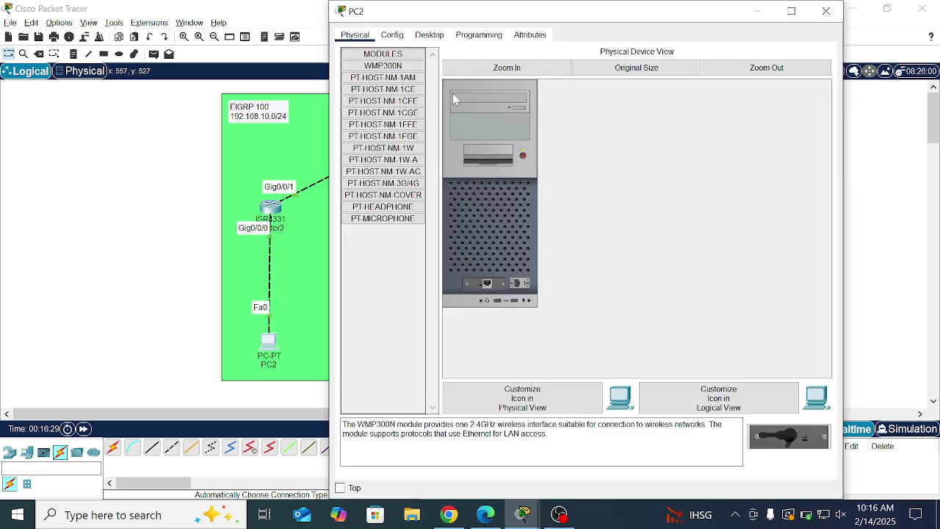
pyautogui.click(429, 35)
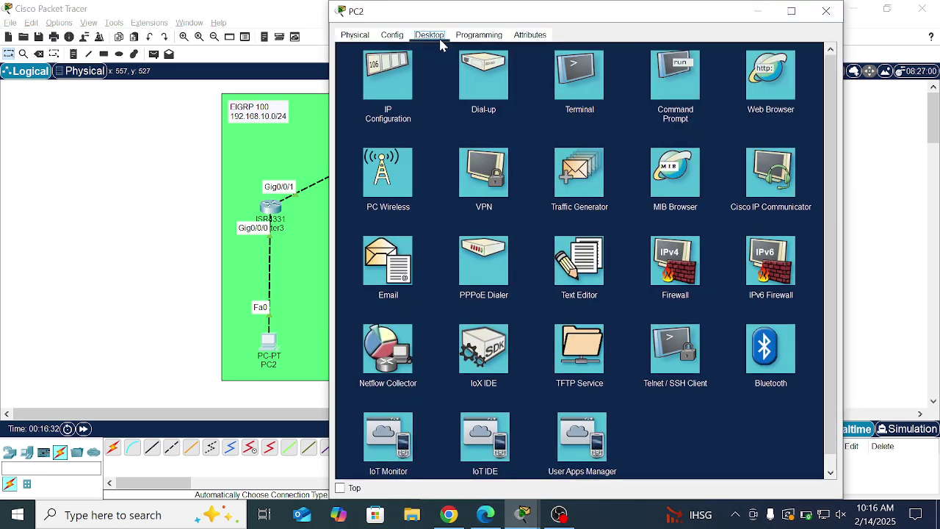
pyautogui.click(377, 84)
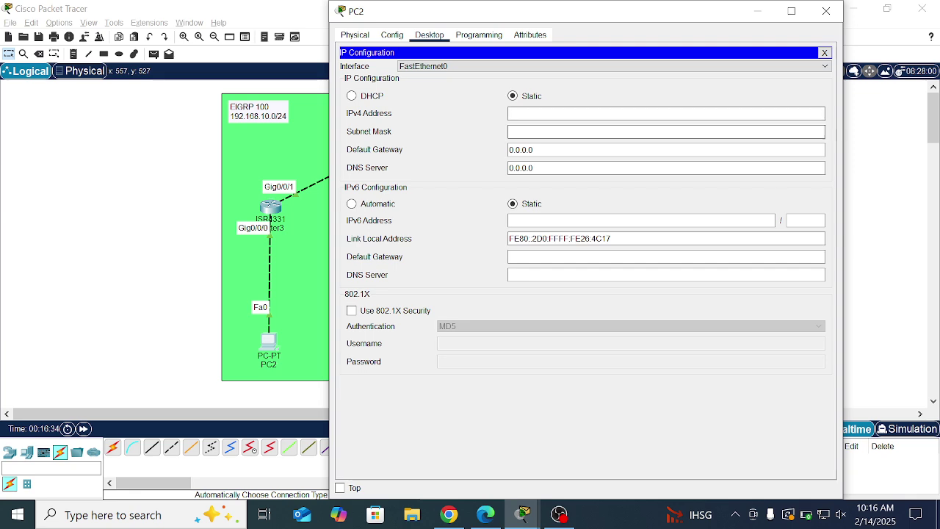
pyautogui.write('192.1')
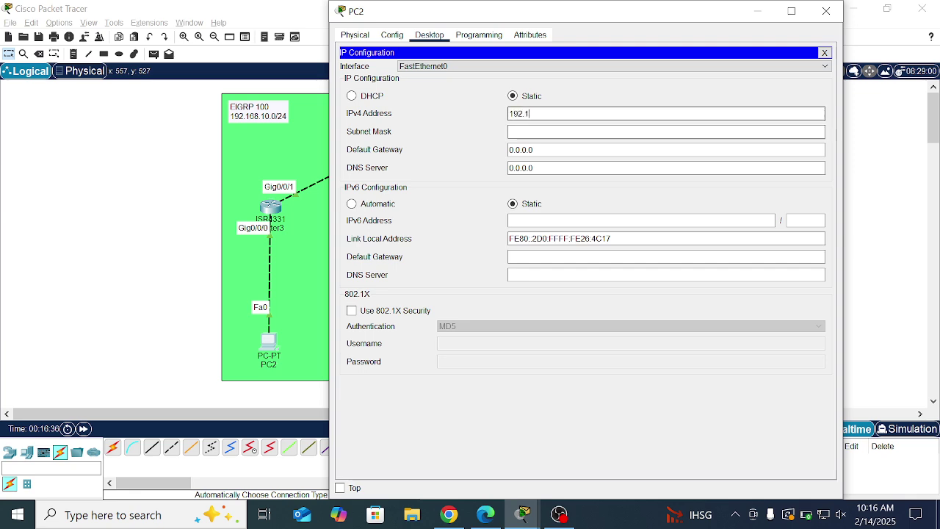
pyautogui.write('68.10.2')
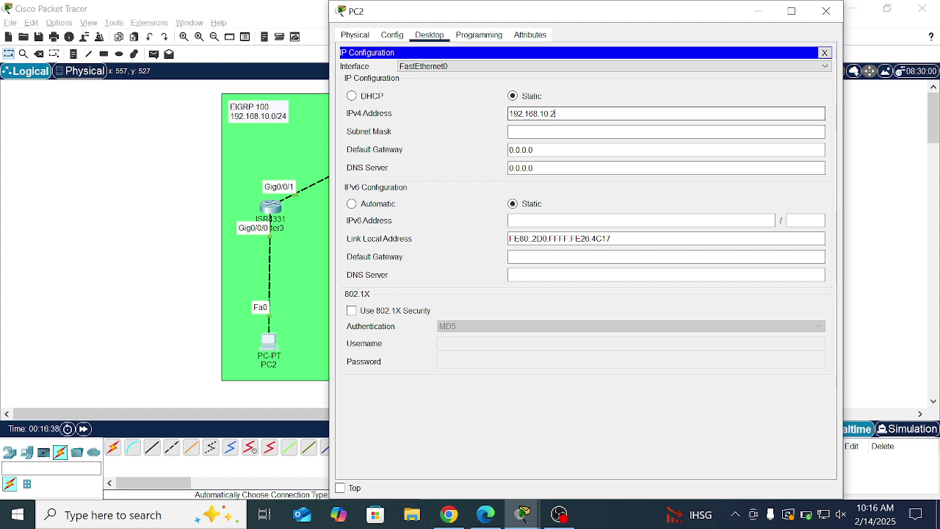
pyautogui.press('Tab')
# Set PC2's IPv4 default gateway to 192.168.10.1 and close the PC2 window
pyautogui.press('Tab')
pyautogui.press('BackSpace')
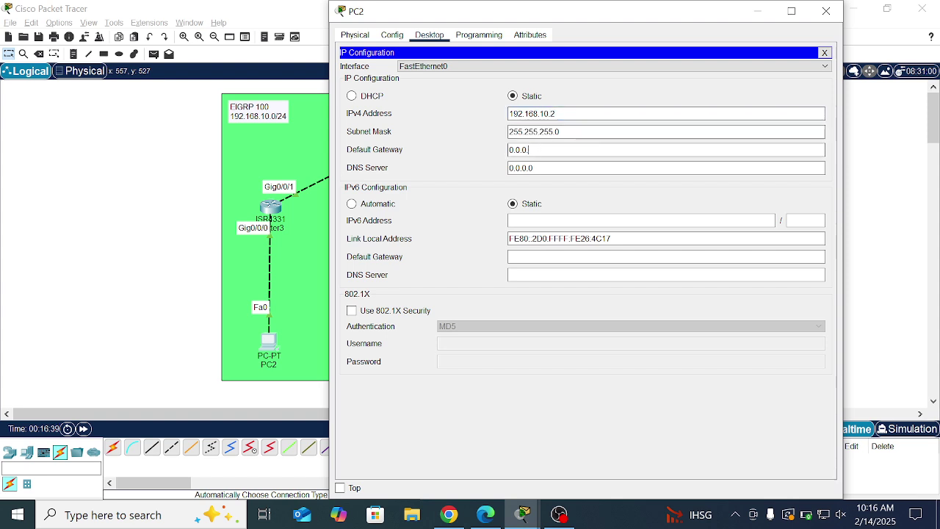
pyautogui.press('BackSpace')
pyautogui.press('BackSpace')
pyautogui.press('BackSpace')
pyautogui.press('BackSpace')
pyautogui.press('BackSpace')
pyautogui.press('BackSpace')
pyautogui.write('192.165')
pyautogui.press('BackSpace')
pyautogui.write('8.10.1')
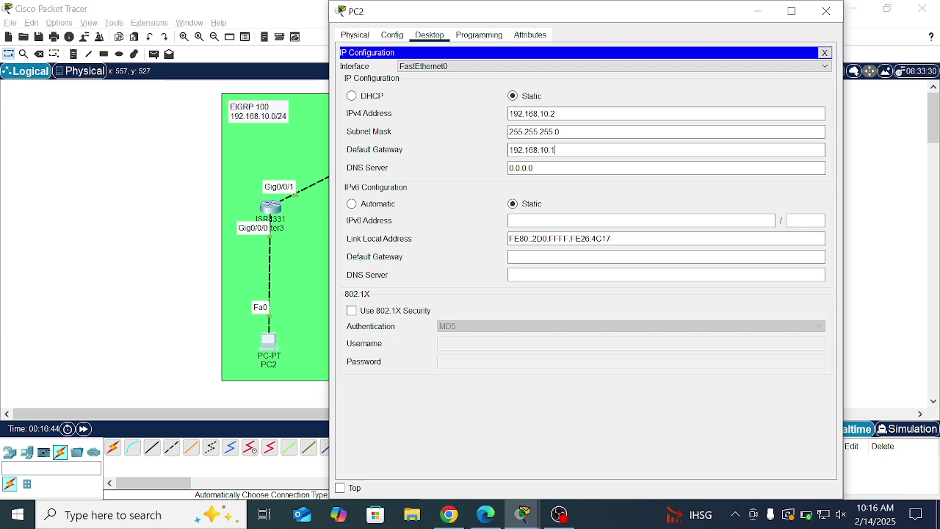
pyautogui.click(827, 11)
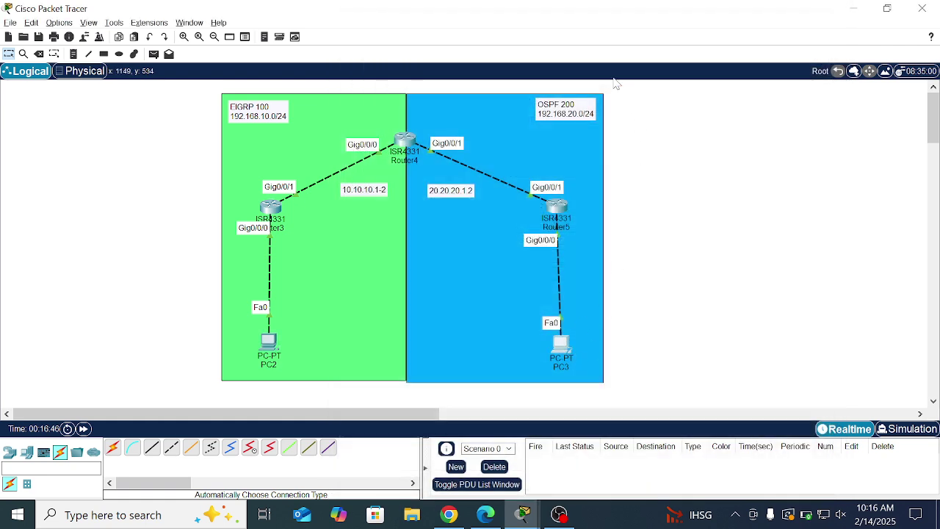
# Set PC3's static IPv4 address to 192.168.20.2 with subnet mask 255.255.255.0 in its IP Configuration
pyautogui.click(560, 343)
pyautogui.click(429, 128)
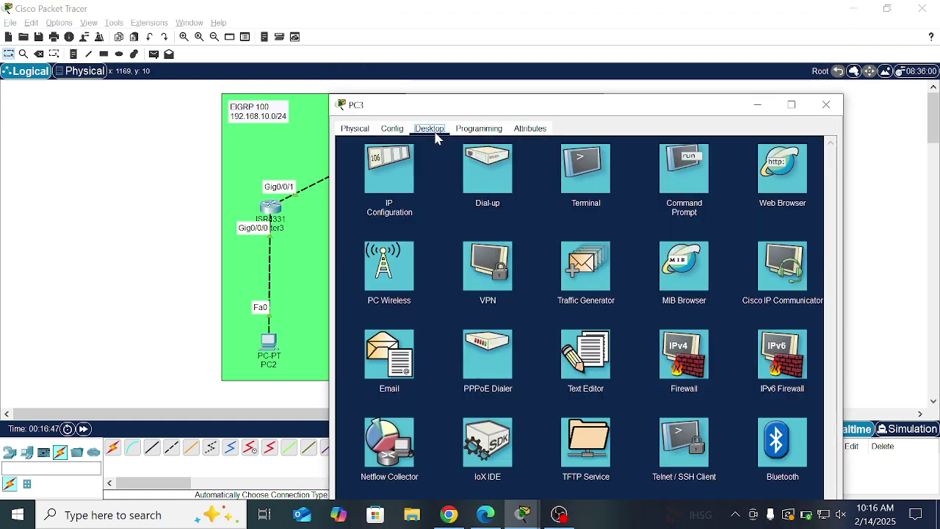
pyautogui.click(409, 173)
pyautogui.write('19')
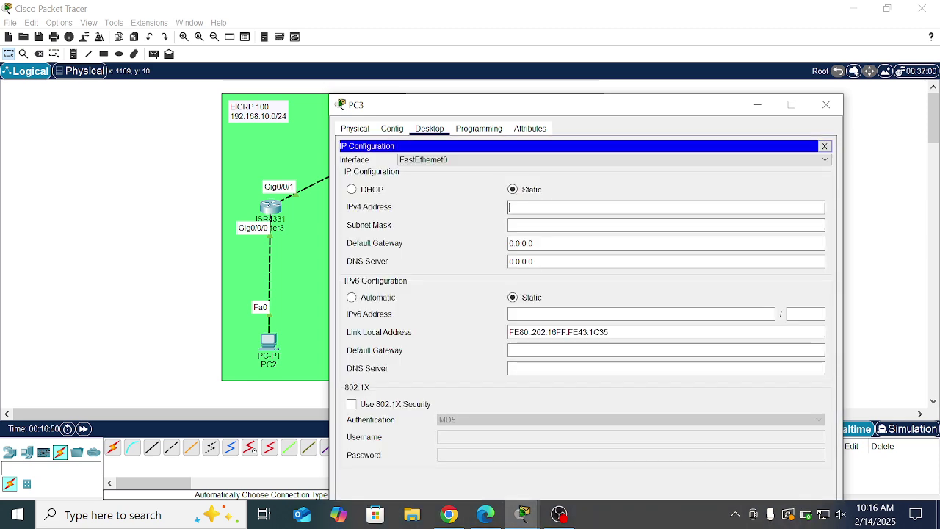
pyautogui.write('2.168.20.2')
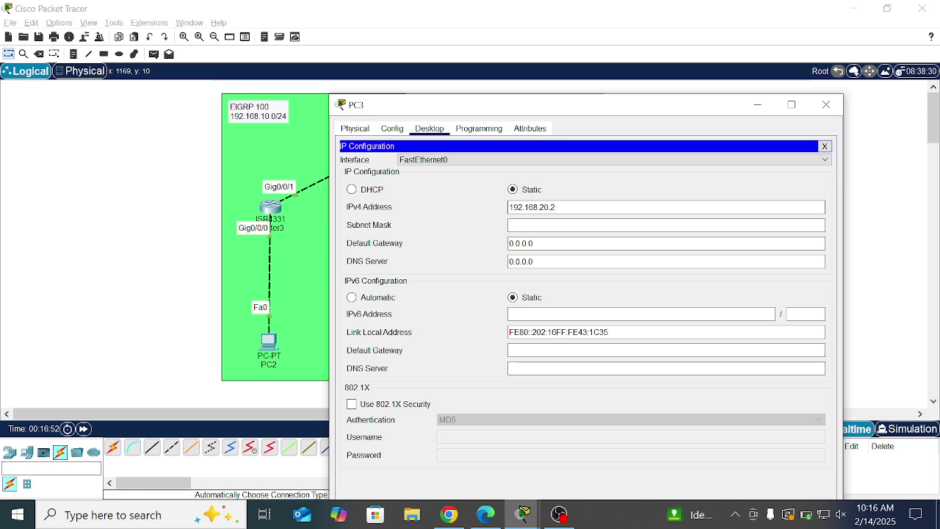
pyautogui.click(563, 227)
# Set PC3's IPv4 default gateway to 192.168.20.1 and close the PC3 window
pyautogui.click(566, 243)
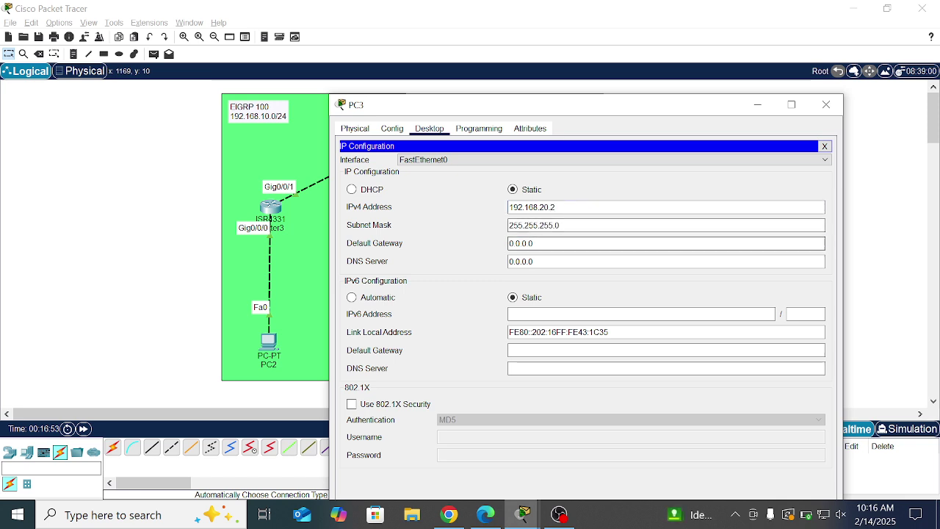
pyautogui.press('BackSpace')
pyautogui.press('BackSpace')
pyautogui.press('BackSpace')
pyautogui.press('BackSpace')
pyautogui.press('BackSpace')
pyautogui.press('BackSpace')
pyautogui.press('BackSpace')
pyautogui.write('192.168.20.1')
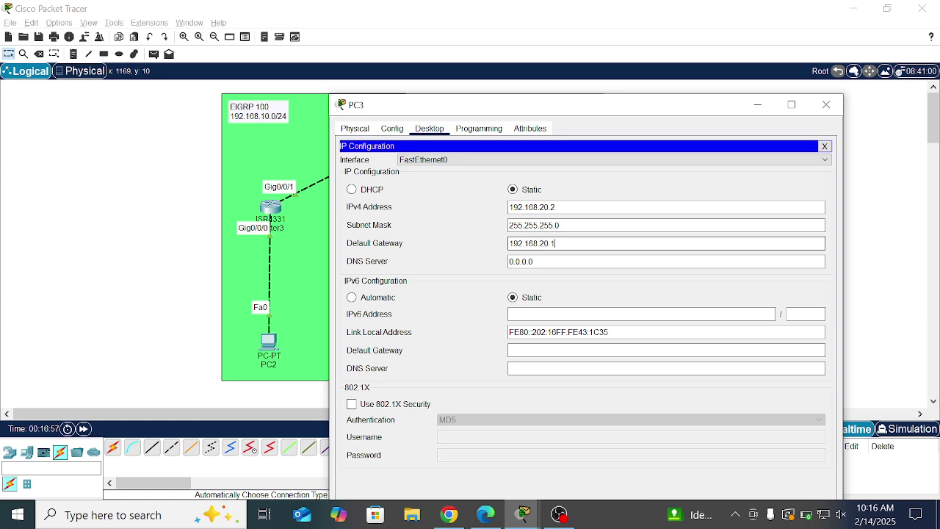
pyautogui.click(826, 105)
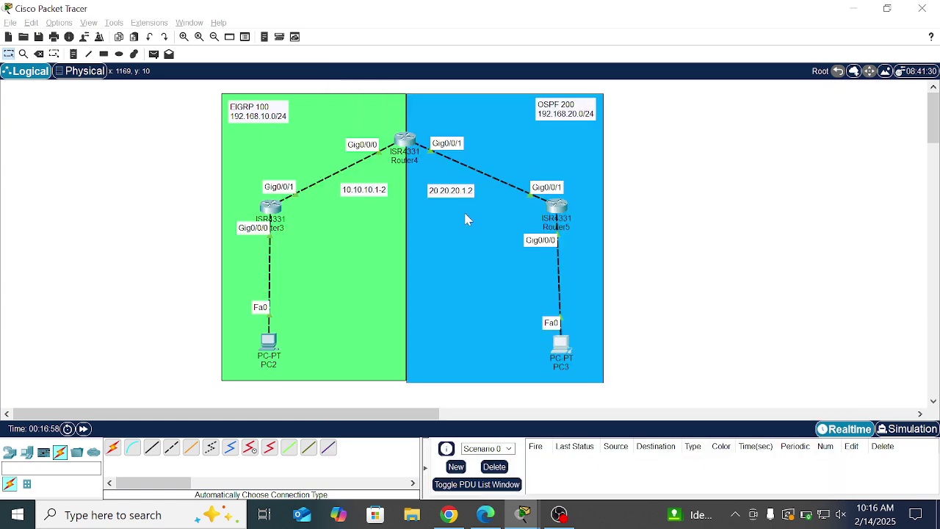
# Test connectivity with a simple PDU from PC2 to PC3 and fire the same PDU again
pyautogui.click(153, 56)
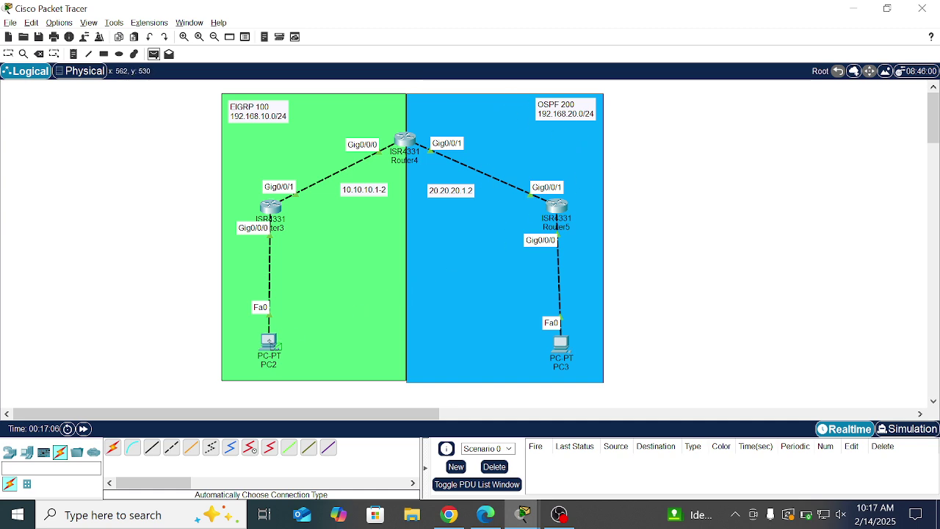
pyautogui.click(272, 343)
pyautogui.click(562, 345)
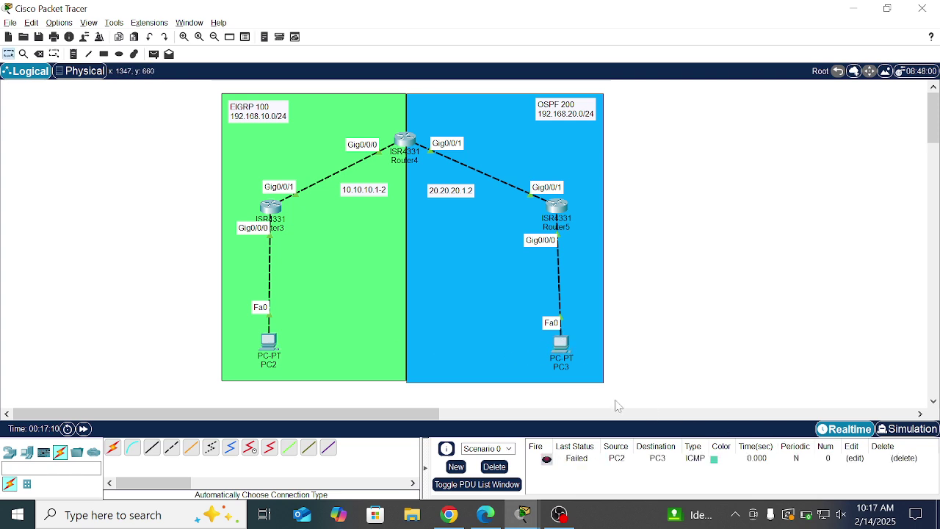
pyautogui.doubleClick(547, 460)
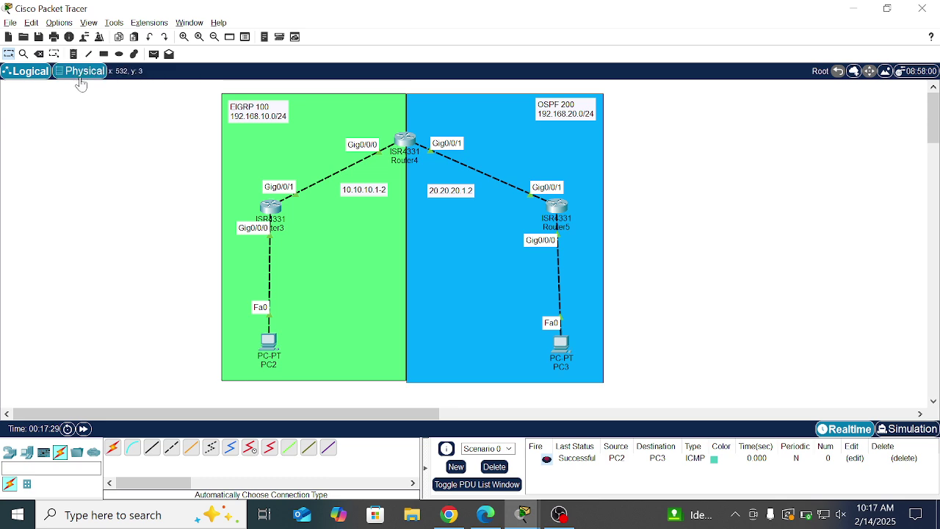
# Leave EIGRP router configuration on Router3, create loopback interface lo0 and enable it with no shutdown
pyautogui.click(276, 208)
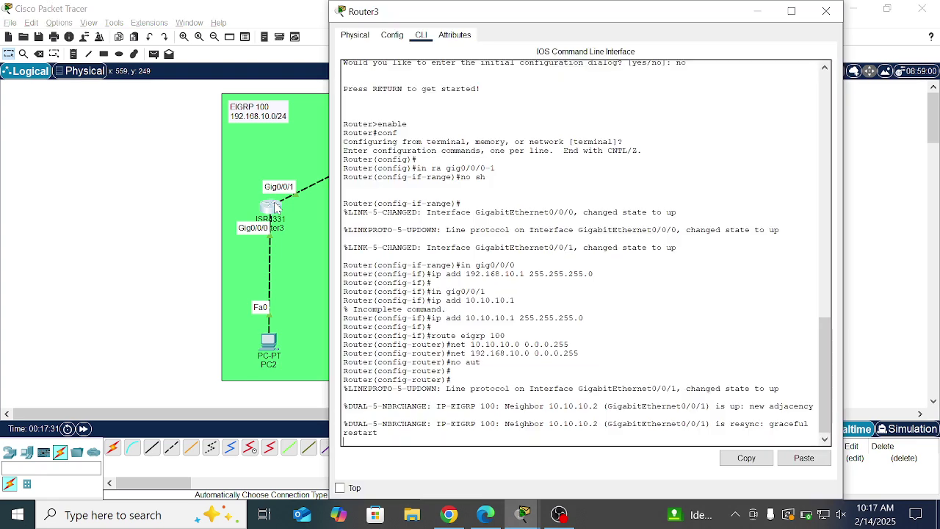
pyautogui.press('Return')
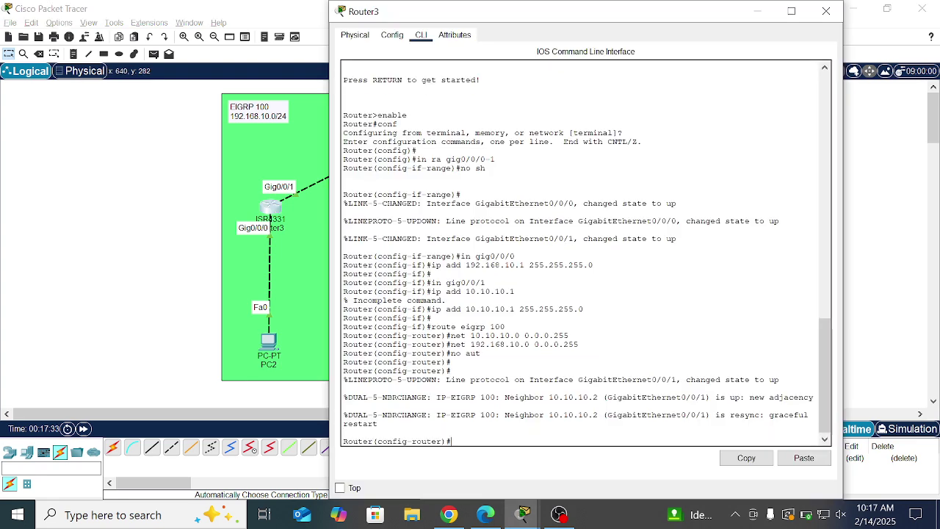
pyautogui.write('ex')
pyautogui.press('Return')
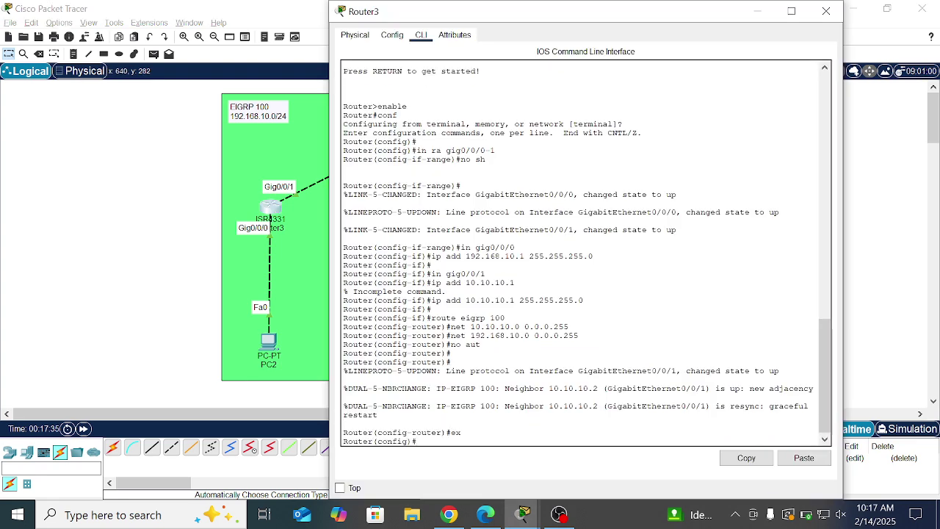
pyautogui.write('in lo0')
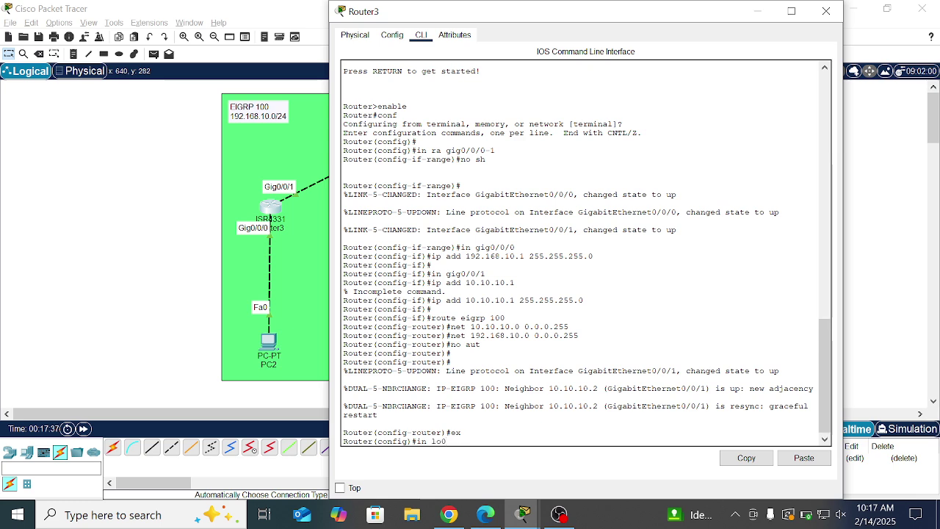
pyautogui.press('Return')
pyautogui.write('no sh')
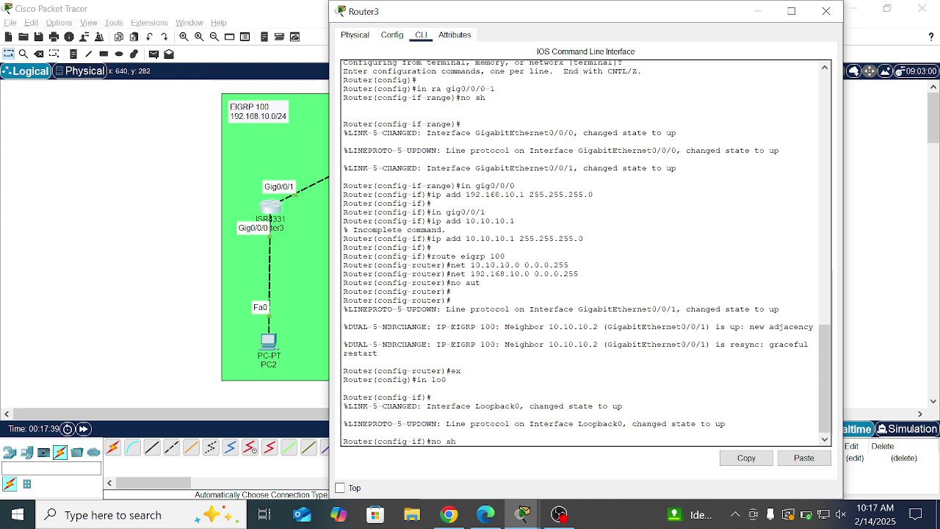
pyautogui.press('Return')
pyautogui.press('Return')
# Assign IP address 1.1.1.1 with mask 255.255.255.255 to Router3's lo0 interface
pyautogui.write('ip add')
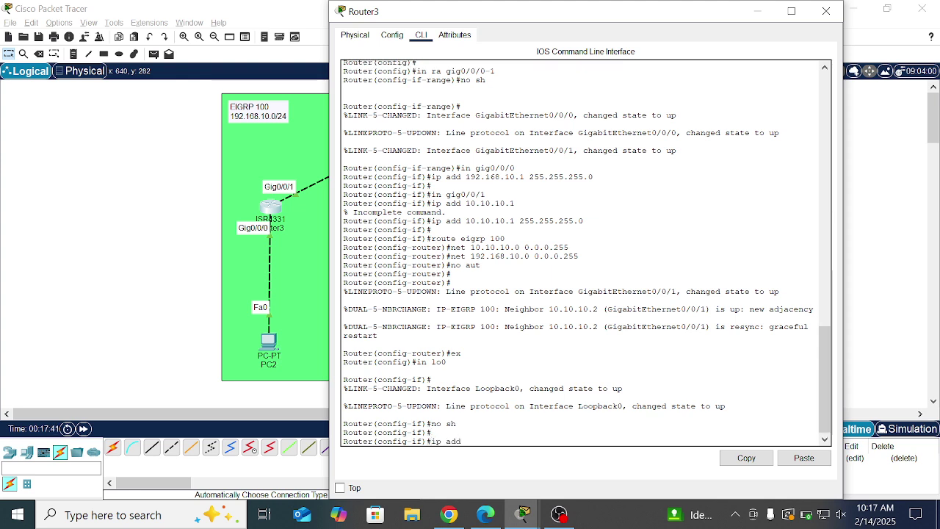
pyautogui.write(' 1.1.1.1 255.255.255.0')
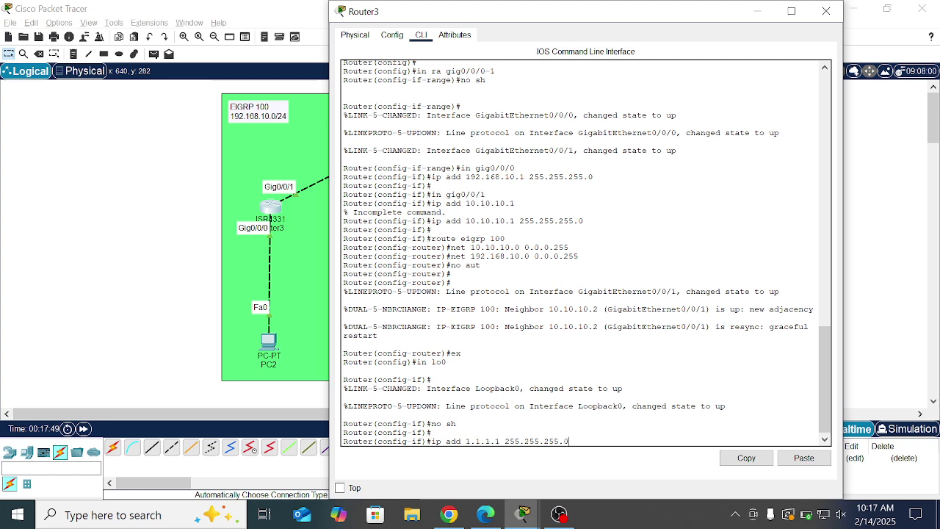
pyautogui.press('BackSpace')
pyautogui.write('255')
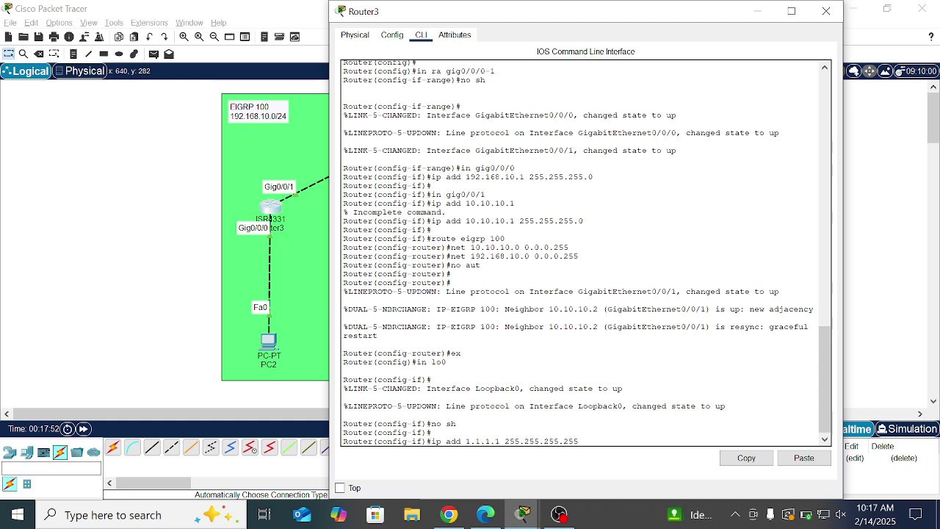
pyautogui.press('Return')
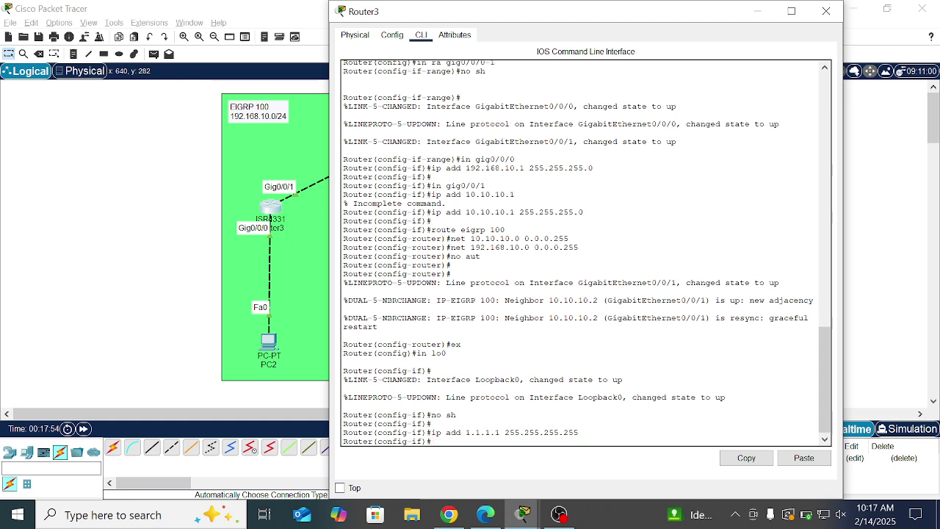
# Switch to the PDF module in Edge, review R-3's loopback and OSPF configuration commands, and return to the Packet Tracer workspace
pyautogui.click(486, 515)
pyautogui.click(400, 12)
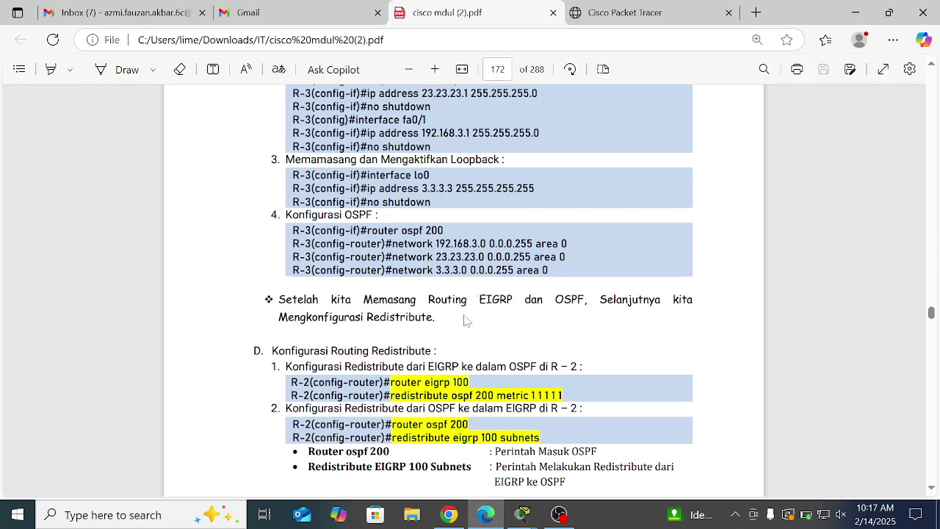
pyautogui.scroll(5, 468, 321)
pyautogui.scroll(-2, 464, 294)
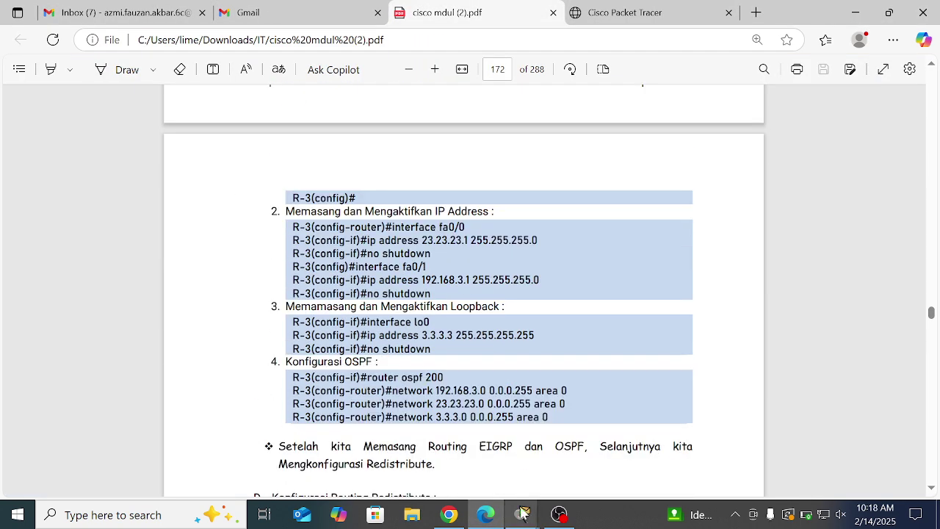
pyautogui.moveTo(523, 515)
pyautogui.click(345, 452)
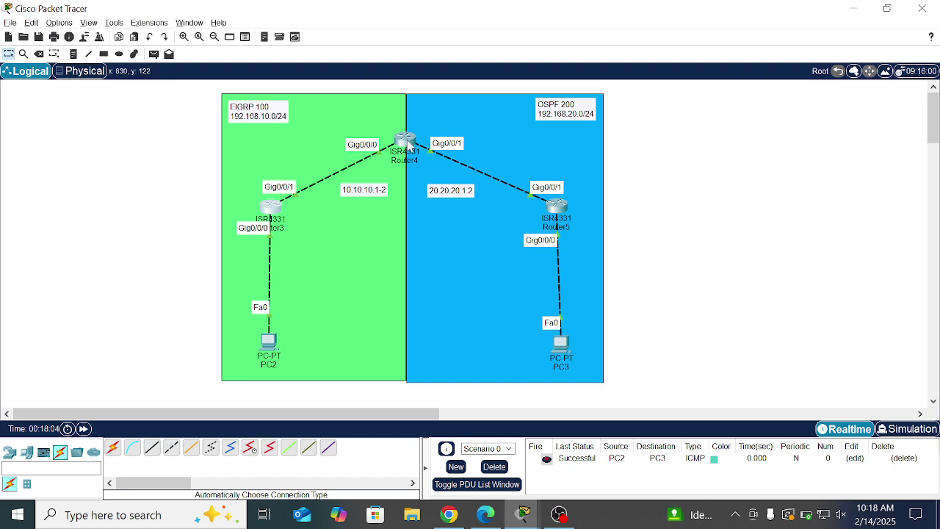
# Open Router4's command line, create loopback interface lo0 and enable it with no shutdown
pyautogui.click(404, 142)
pyautogui.press('Return')
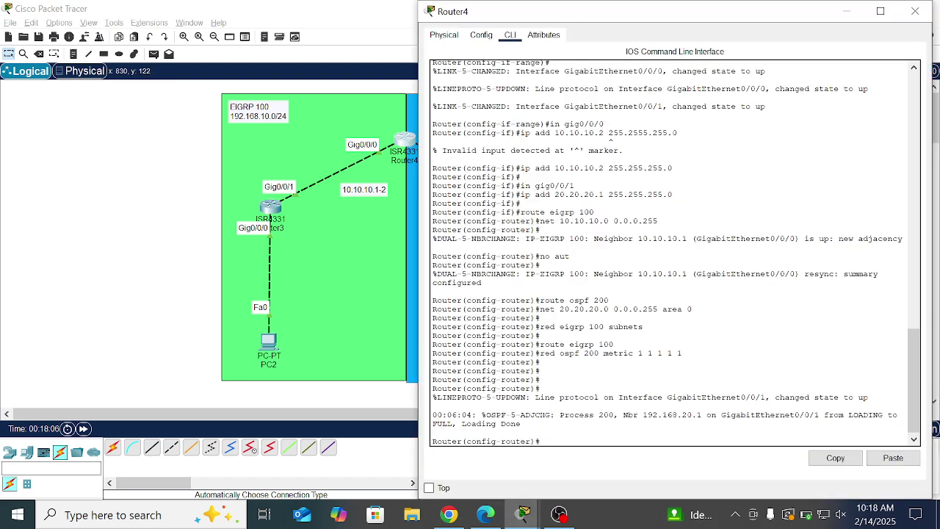
pyautogui.write('in 1')
pyautogui.write('o0')
pyautogui.press('Return')
pyautogui.write('no sh')
pyautogui.press('Return')
pyautogui.press('Return')
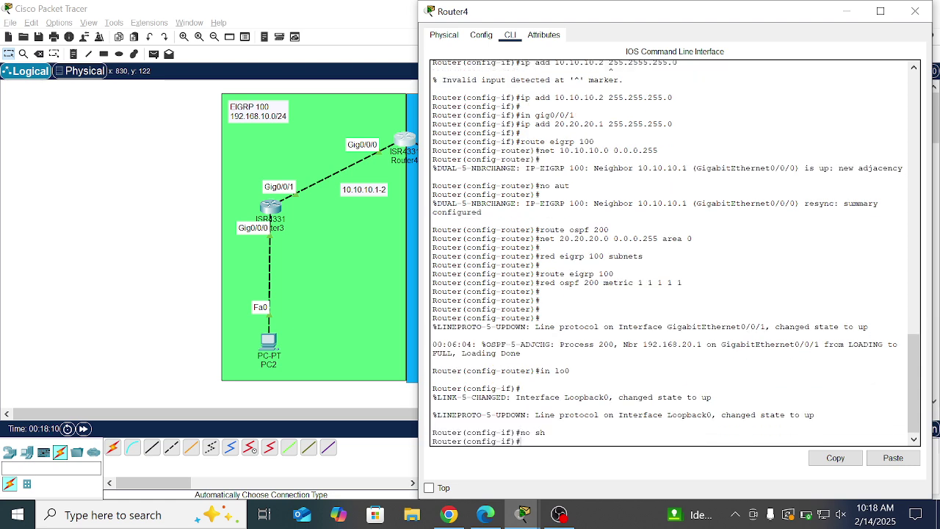
# Assign IP address 2.2.2.2 with mask 255.255.255.255 to Router4's lo0 interface and close the Router4 window
pyautogui.write('ip add')
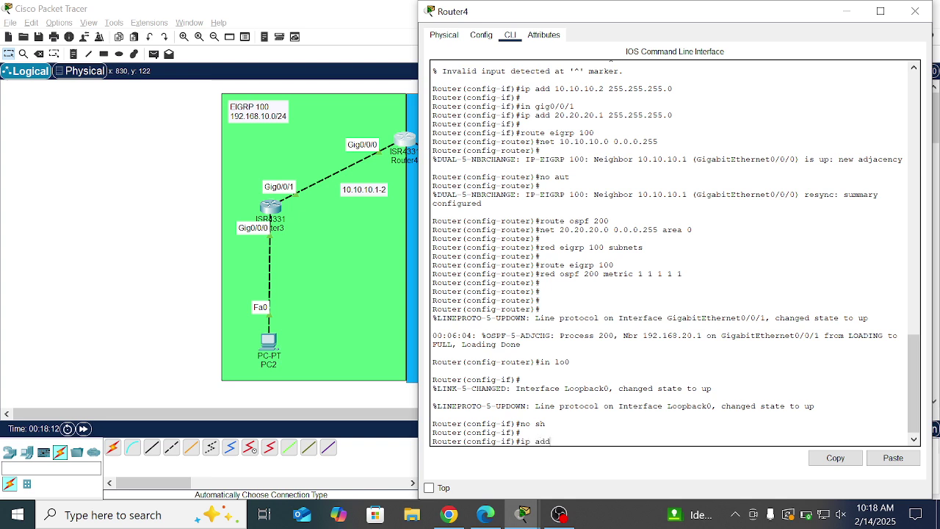
pyautogui.write(' 2.2.2.2 255.255.255.255')
pyautogui.press('Return')
pyautogui.press('Return')
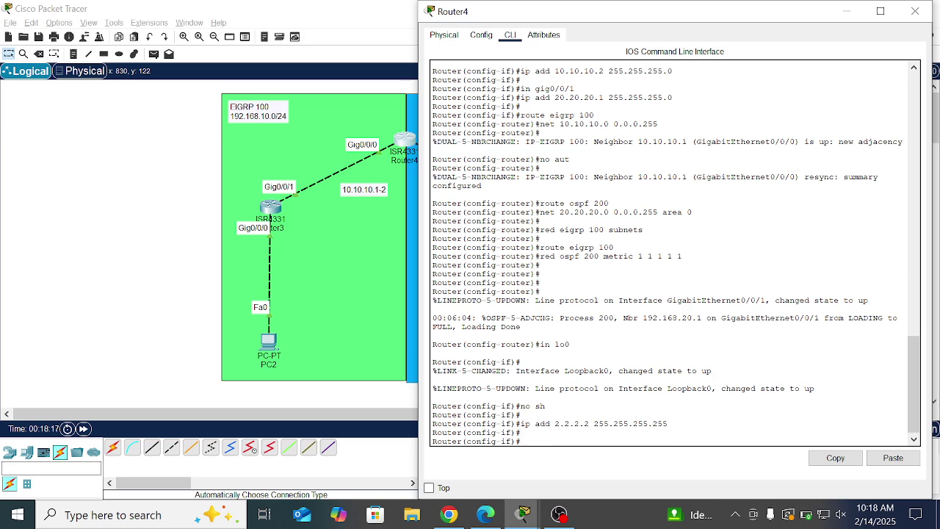
pyautogui.click(914, 11)
# Open Router5's command line, create loopback interface lo0 and enable it with no shutdown
pyautogui.click(558, 193)
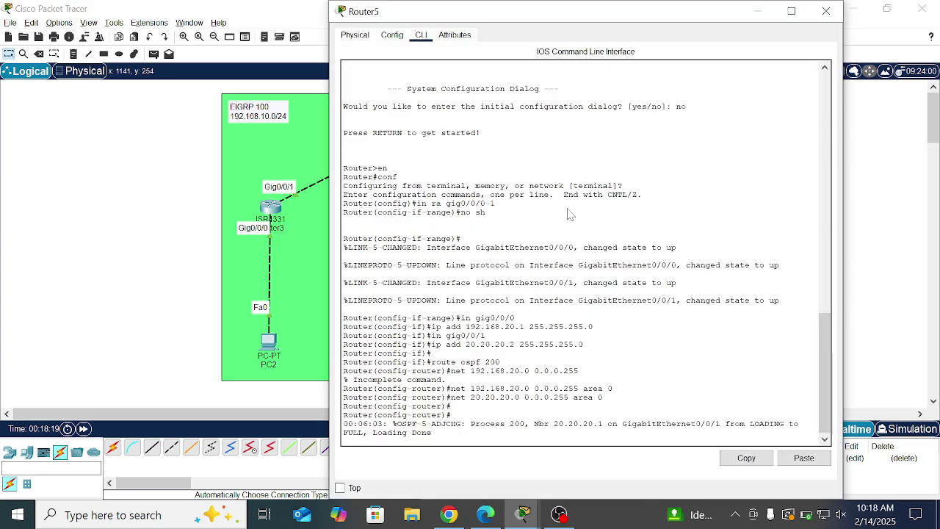
pyautogui.press('Return')
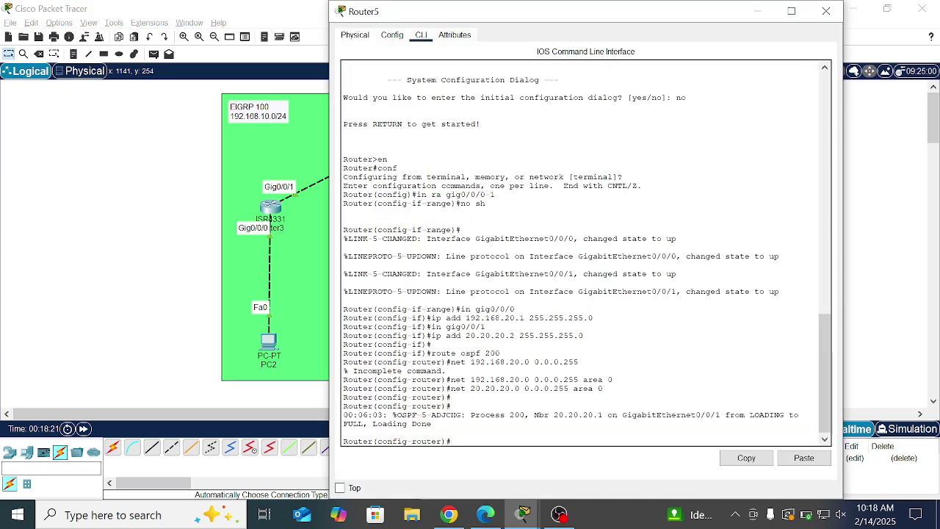
pyautogui.write('in lo0')
pyautogui.press('Return')
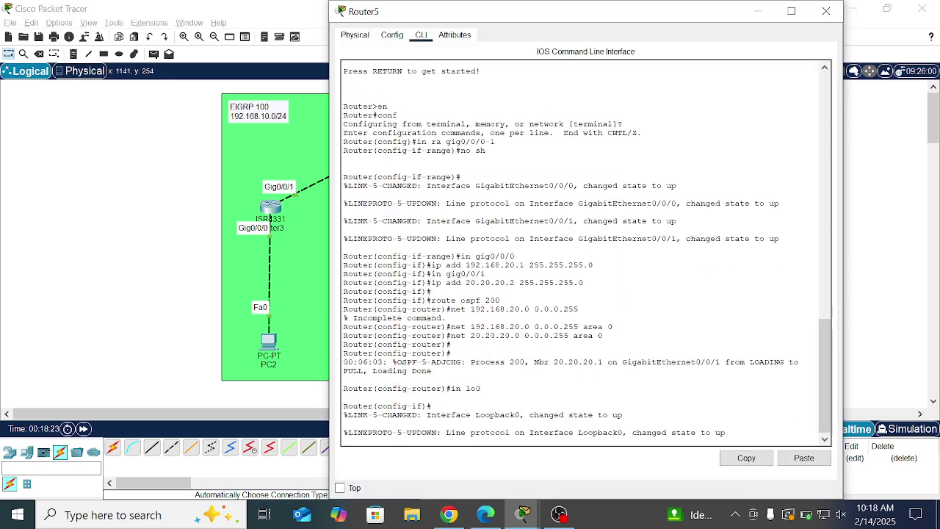
pyautogui.press('BackSpace')
pyautogui.press('BackSpace')
pyautogui.press('BackSpace')
pyautogui.press('BackSpace')
pyautogui.press('Return')
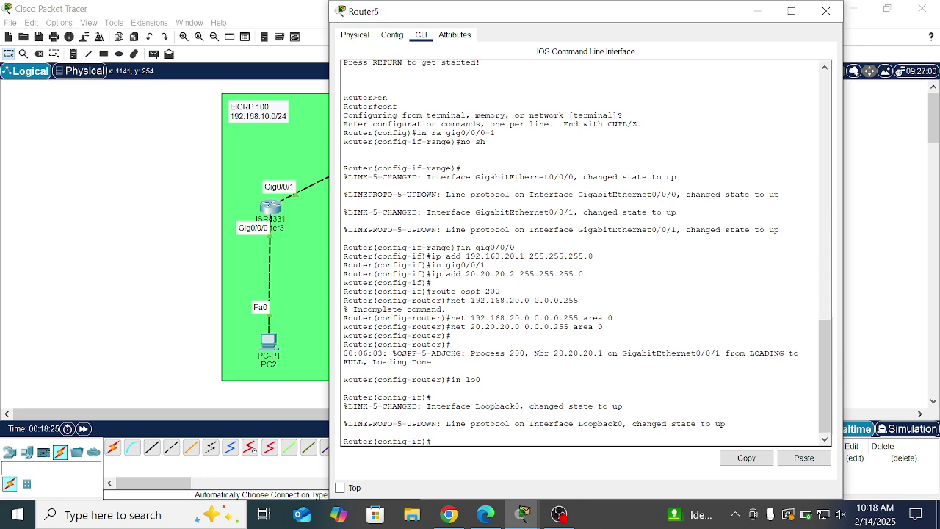
pyautogui.write('no sh')
pyautogui.press('Return')
# Assign IP address 3.3.3.3 with mask 255.255.255.255 to Router5's lo0 interface
pyautogui.write('i')
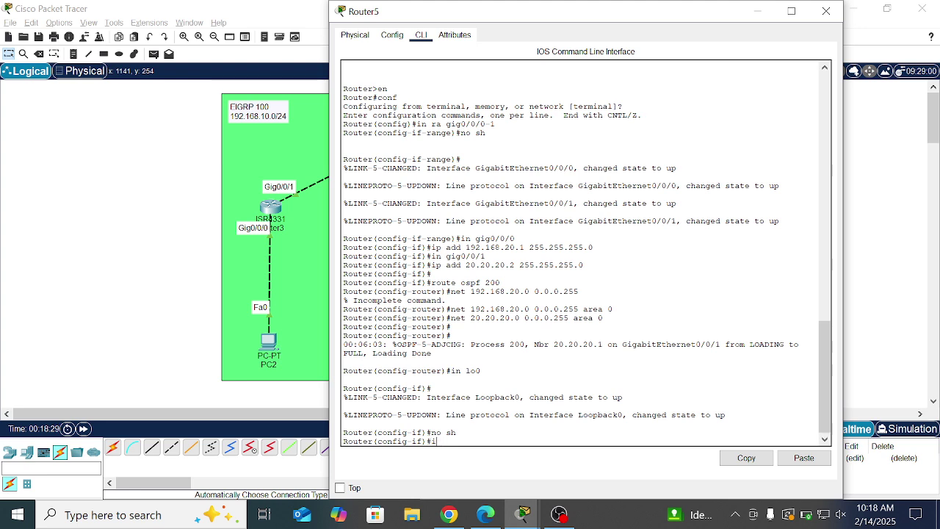
pyautogui.write('np add 3.3.3.3 255.255')
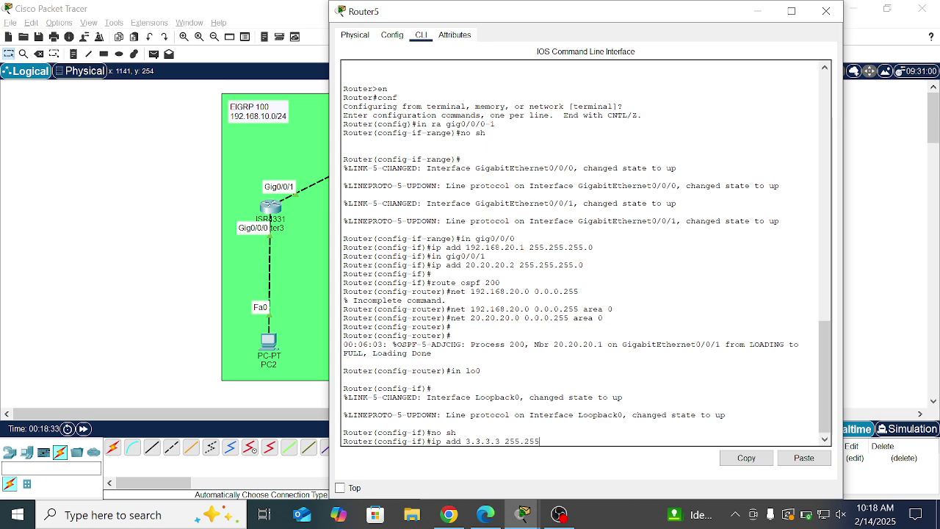
pyautogui.write('.255.255')
pyautogui.press('Return')
pyautogui.press('Return')
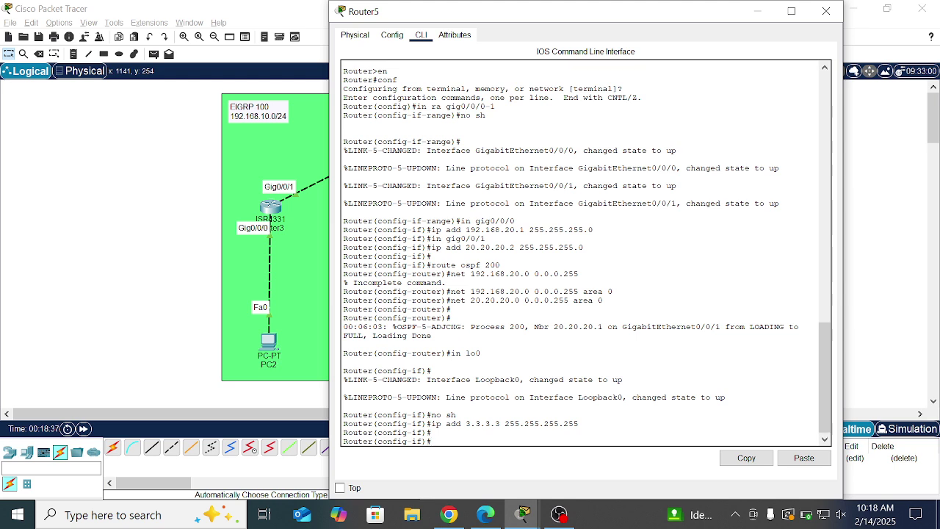
# Advertise network 3.3.3.0 with wildcard 0.0.0.255 in area 0 under Router5's OSPF 200 process and close the Router5 window
pyautogui.write('route ospf 200')
pyautogui.press('Return')
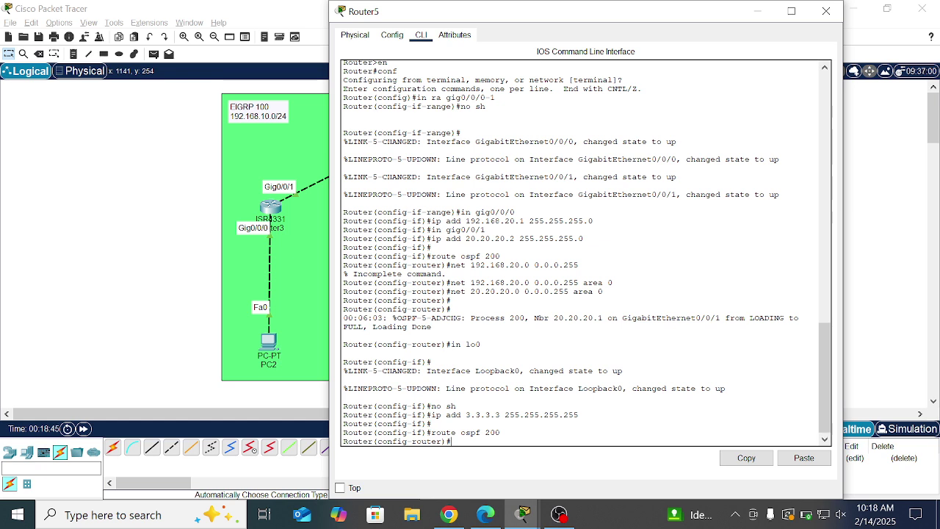
pyautogui.write('net 3.3.3.0 0.0.0.')
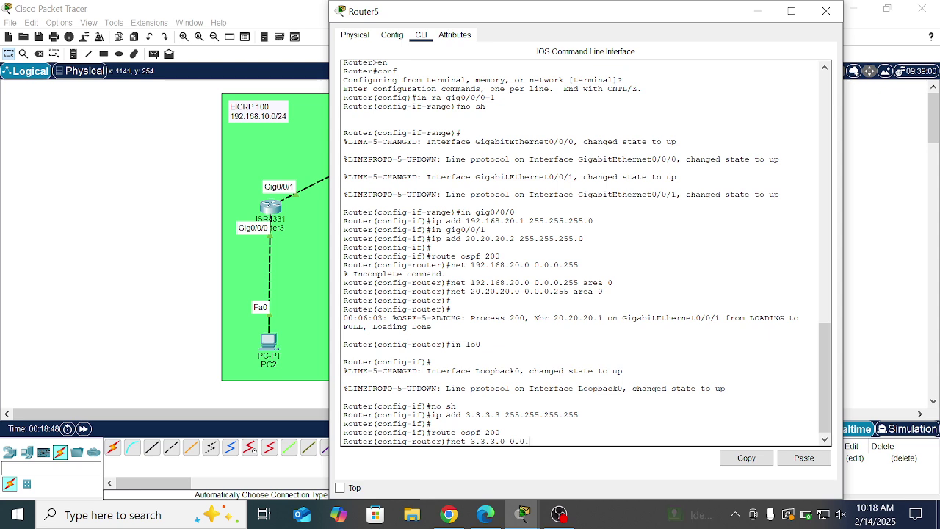
pyautogui.write('255')
pyautogui.press('Return')
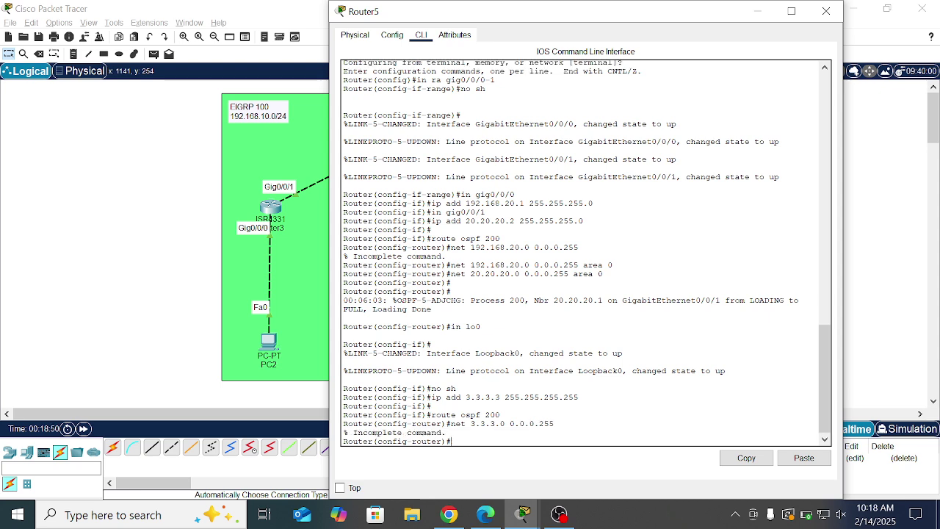
pyautogui.press('Up')
pyautogui.write('area 0')
pyautogui.press('Return')
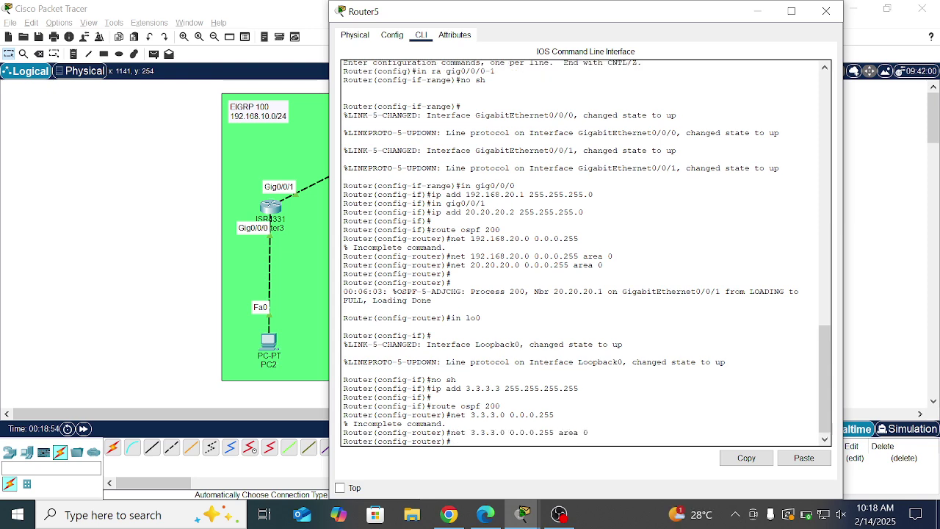
pyautogui.click(827, 11)
# Advertise network 2.2.2.0 with wildcard 0.0.0.255 in area 0 under Router4's OSPF 200 process
pyautogui.click(404, 140)
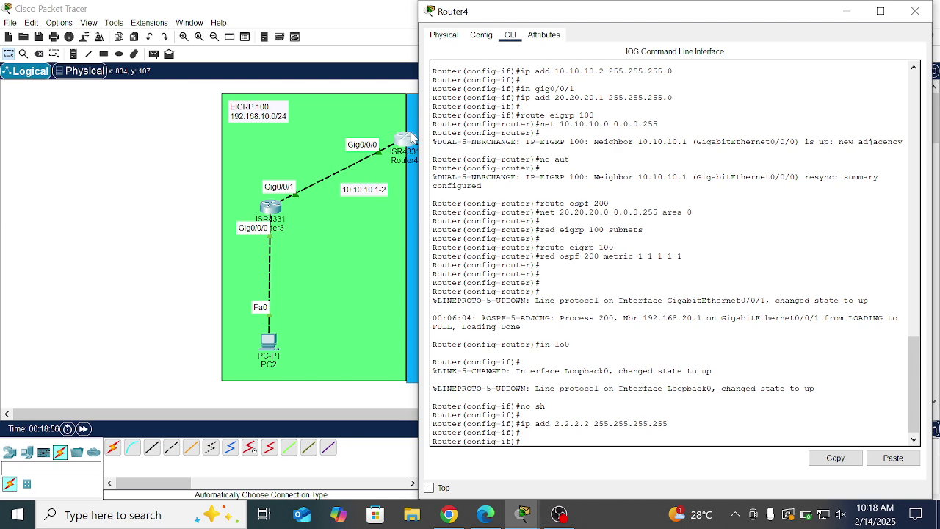
pyautogui.write('route')
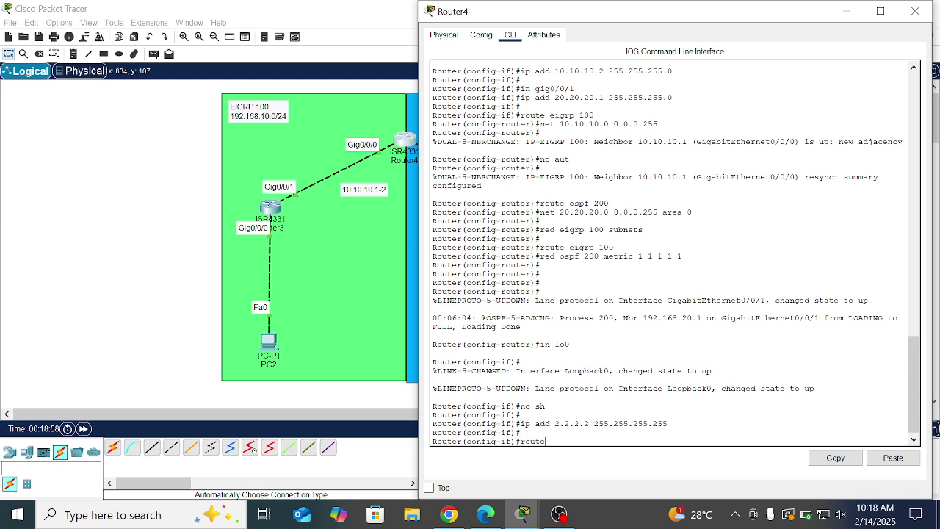
pyautogui.write(' ospf 200')
pyautogui.press('Return')
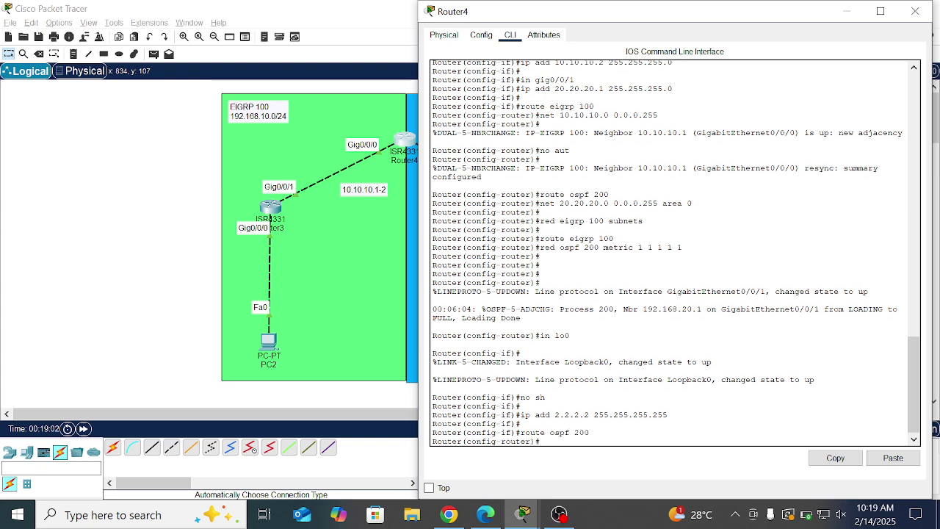
pyautogui.write('net 2.2.2.0 0.0.0.255')
pyautogui.press('Return')
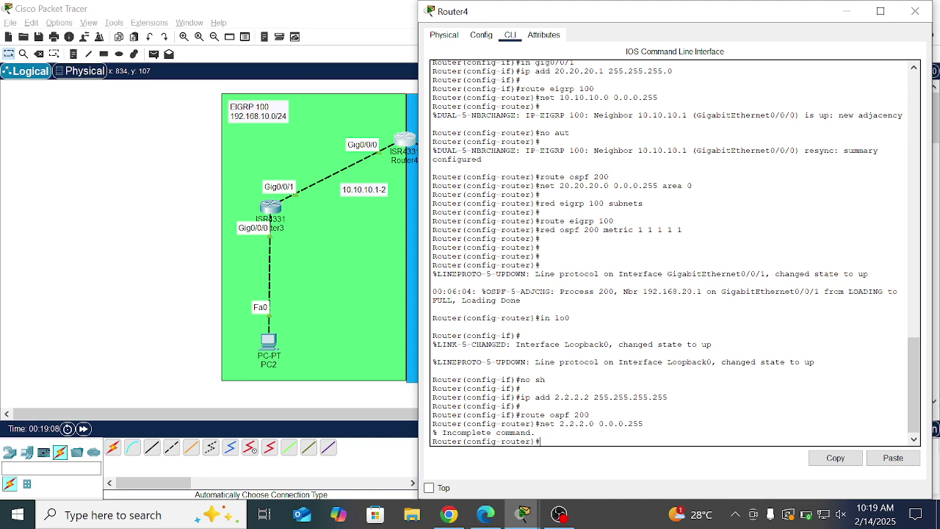
pyautogui.press('Up')
pyautogui.write('area 0')
pyautogui.press('Return')
pyautogui.press('Return')
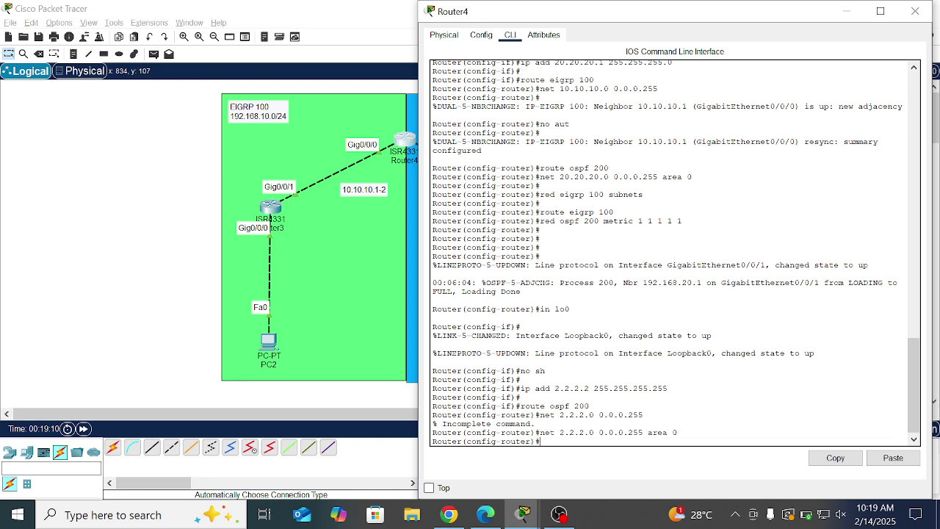
# Add network 2.2.2.0 with wildcard 0.0.0.255 to Router4's EIGRP 100, turn off auto-summary with no aut, and close the Router4 window
pyautogui.write('route')
pyautogui.write(' eigrp 100')
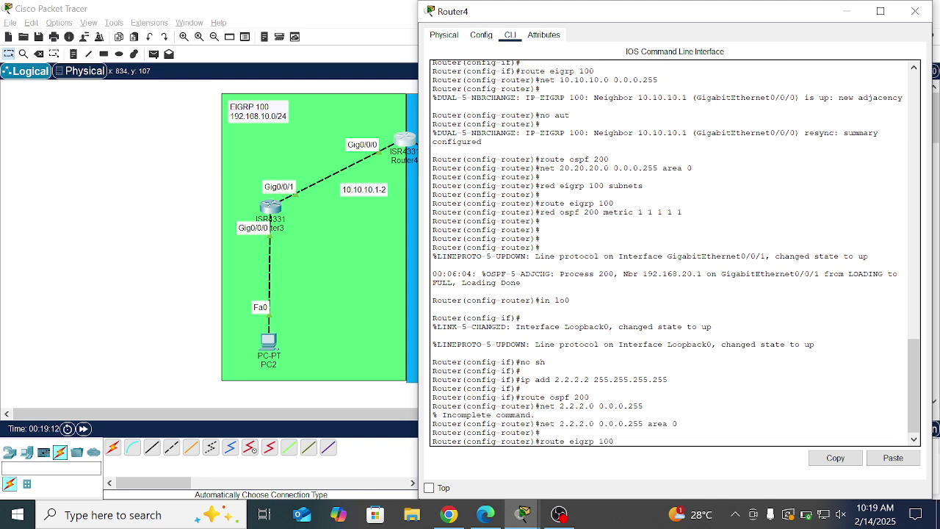
pyautogui.press('Return')
pyautogui.write('net 2')
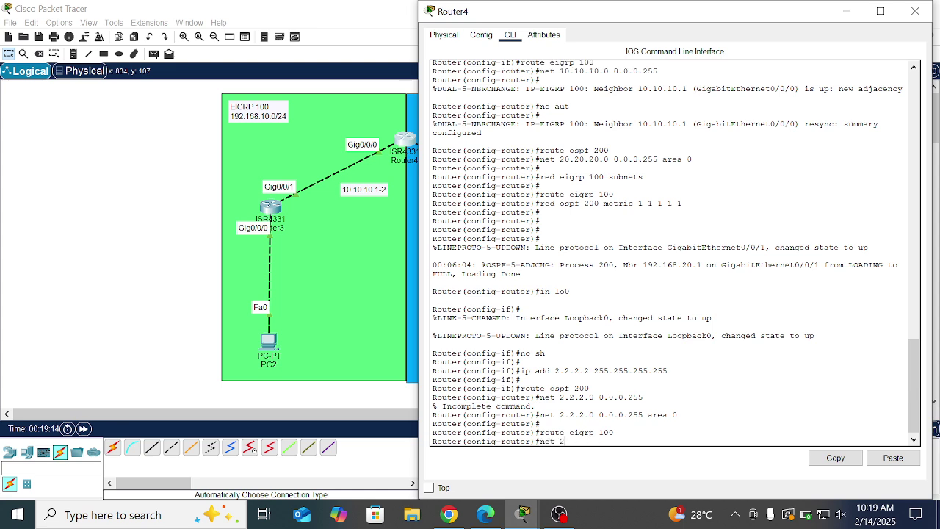
pyautogui.write('.2.2.0 0.0.0.255')
pyautogui.press('Return')
pyautogui.write('net')
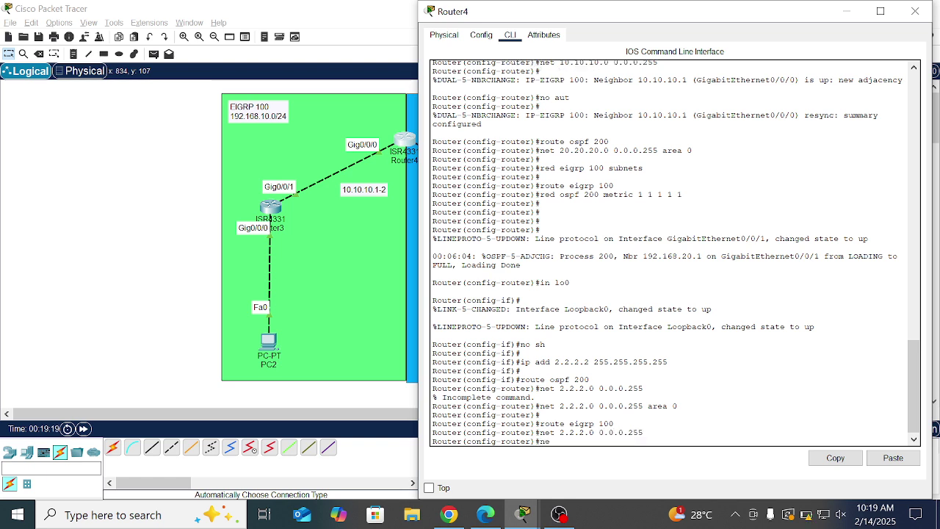
pyautogui.press('BackSpace')
pyautogui.press('BackSpace')
pyautogui.press('Return')
pyautogui.press('Return')
pyautogui.click(915, 11)
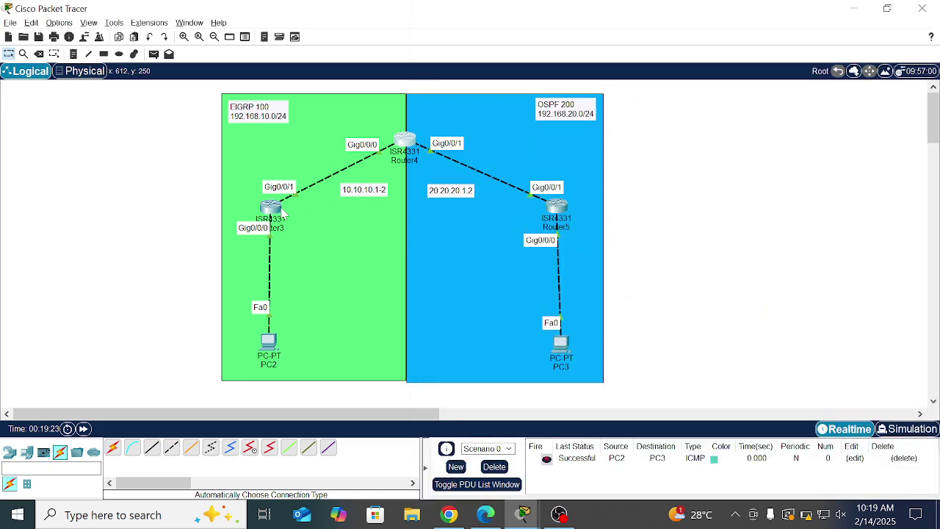
# Add network 1.1.1.0 with wildcard 0.0.0.255 to EIGRP 100 on Router3 and leave the Router3 window
pyautogui.click(282, 212)
pyautogui.write('n=ro')
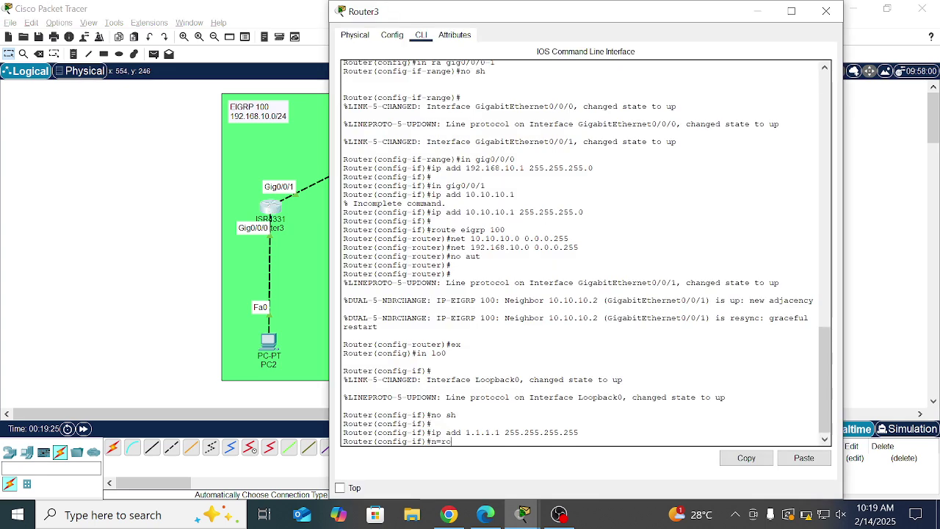
pyautogui.press('BackSpace')
pyautogui.press('BackSpace')
pyautogui.press('BackSpace')
pyautogui.press('BackSpace')
pyautogui.write('route eigrp')
pyautogui.write('r')
pyautogui.write('p 100')
pyautogui.press('Return')
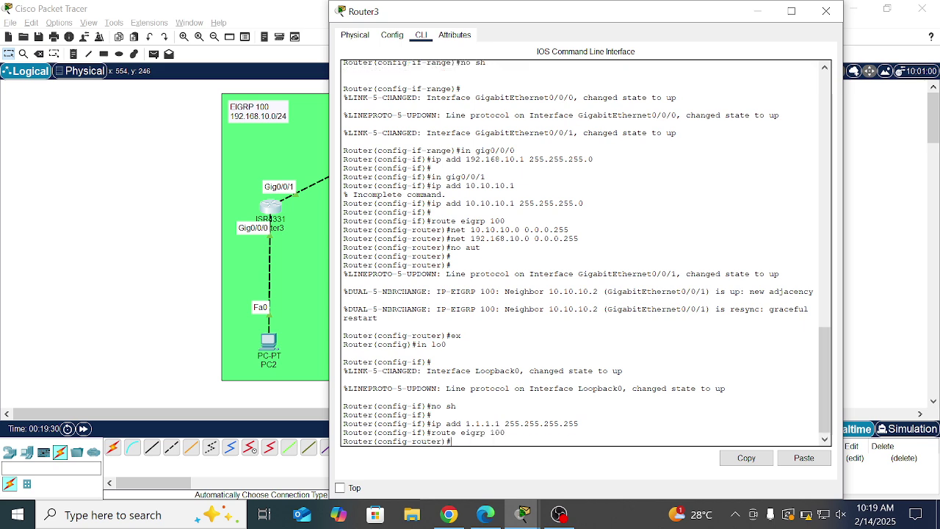
pyautogui.write('net 1.1.1.0 0.0.0.255')
pyautogui.press('Return')
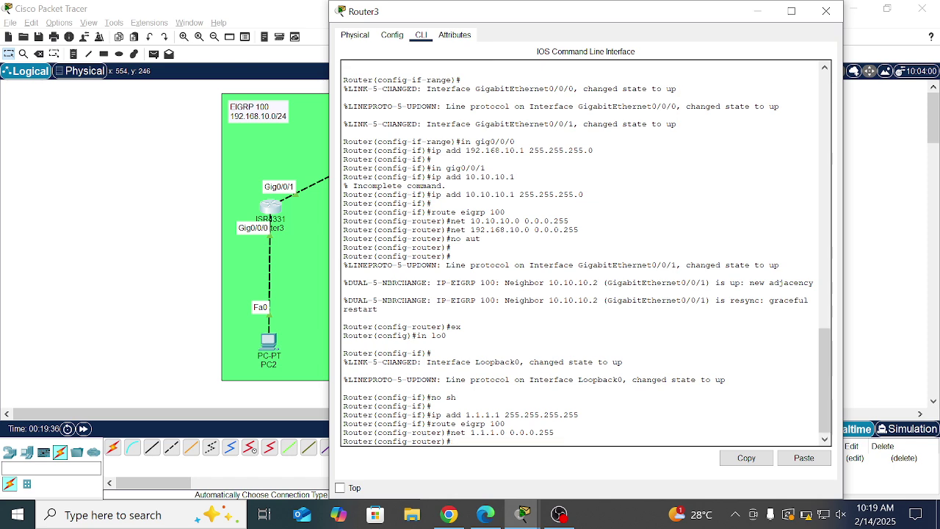
pyautogui.press('Return')
pyautogui.hotkey('alt', 'Tab')
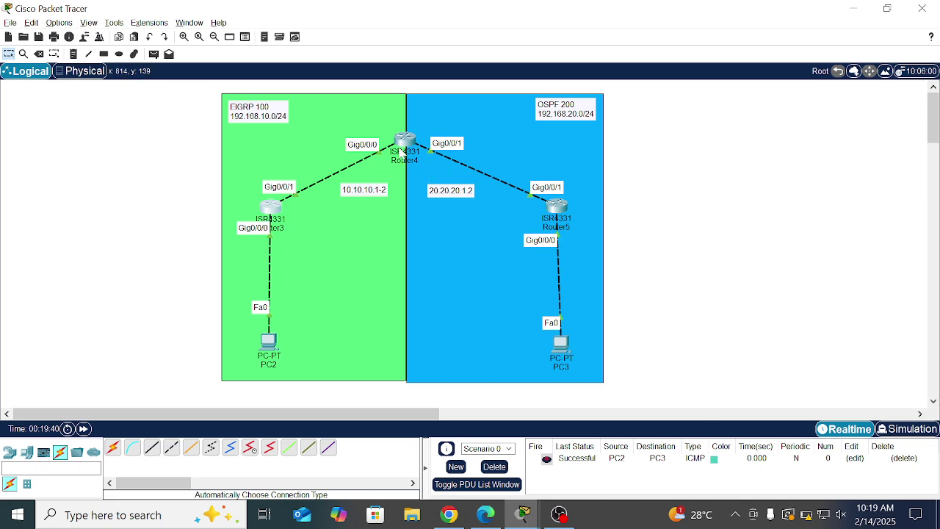
# Display Router4's routing table with do sh ip route and examine the loopback, connected, EIGRP and OSPF route entries
pyautogui.click(405, 144)
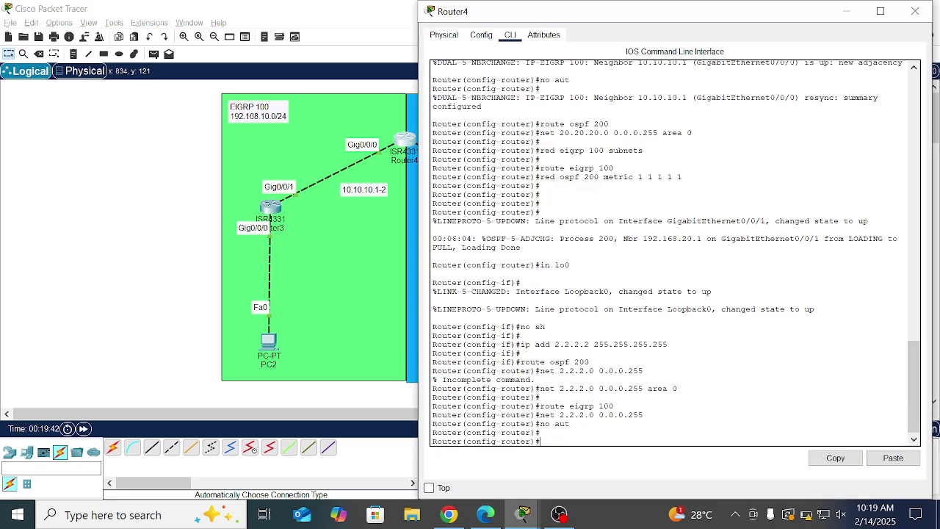
pyautogui.write('do sh ip route')
pyautogui.press('Return')
pyautogui.press('Return')
pyautogui.press('Return')
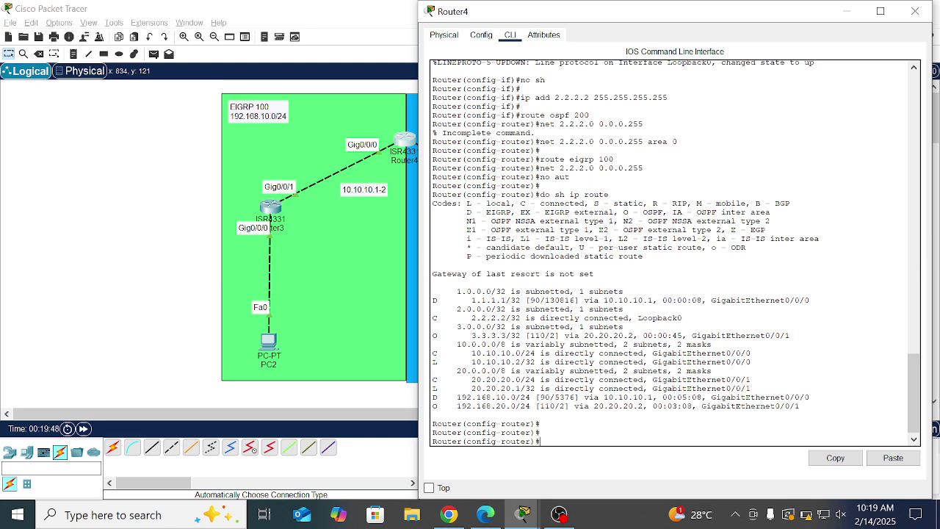
pyautogui.moveTo(478, 317); pyautogui.dragTo(505, 326)
pyautogui.moveTo(491, 292); pyautogui.dragTo(610, 405)
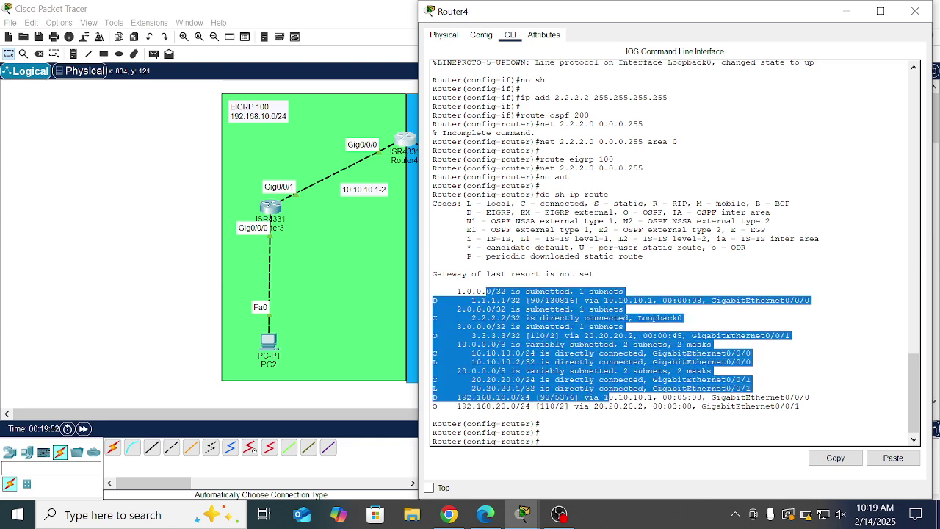
pyautogui.click(610, 405)
pyautogui.moveTo(751, 388); pyautogui.dragTo(441, 368)
pyautogui.moveTo(529, 353); pyautogui.dragTo(536, 354)
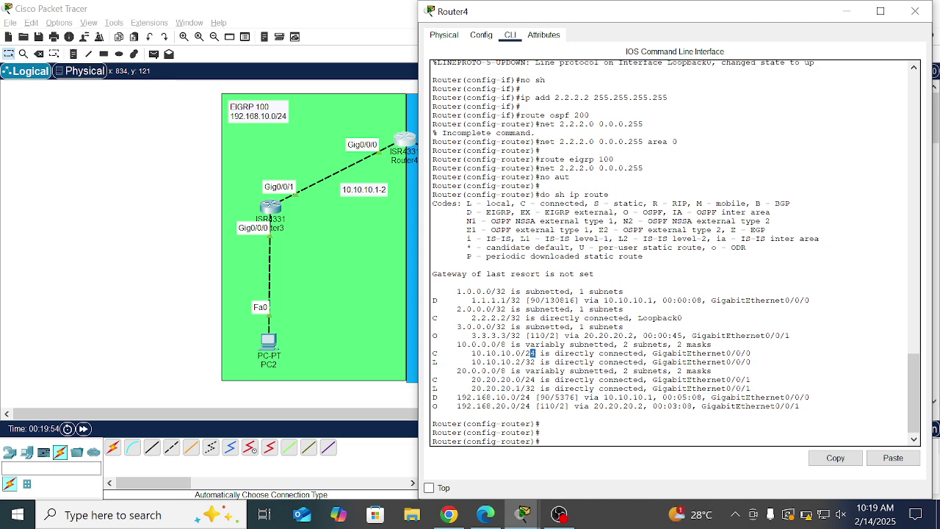
pyautogui.click(559, 514)
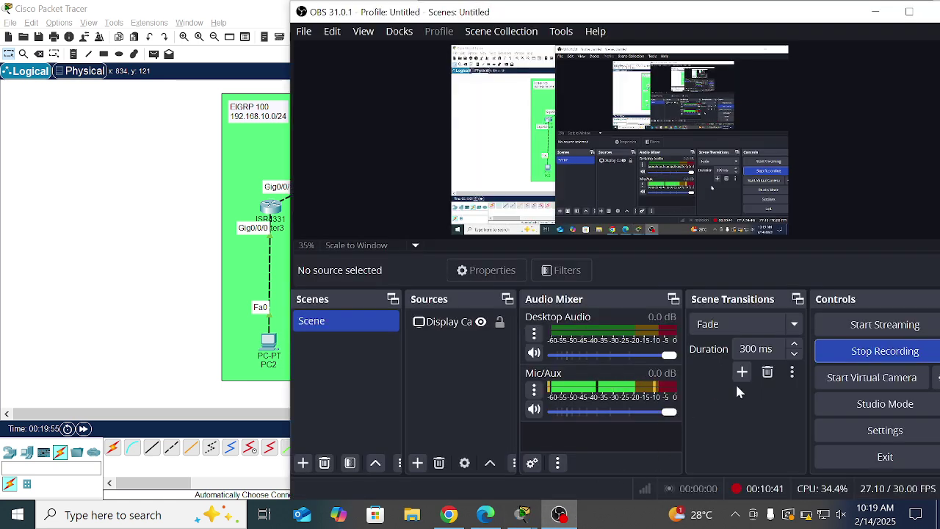